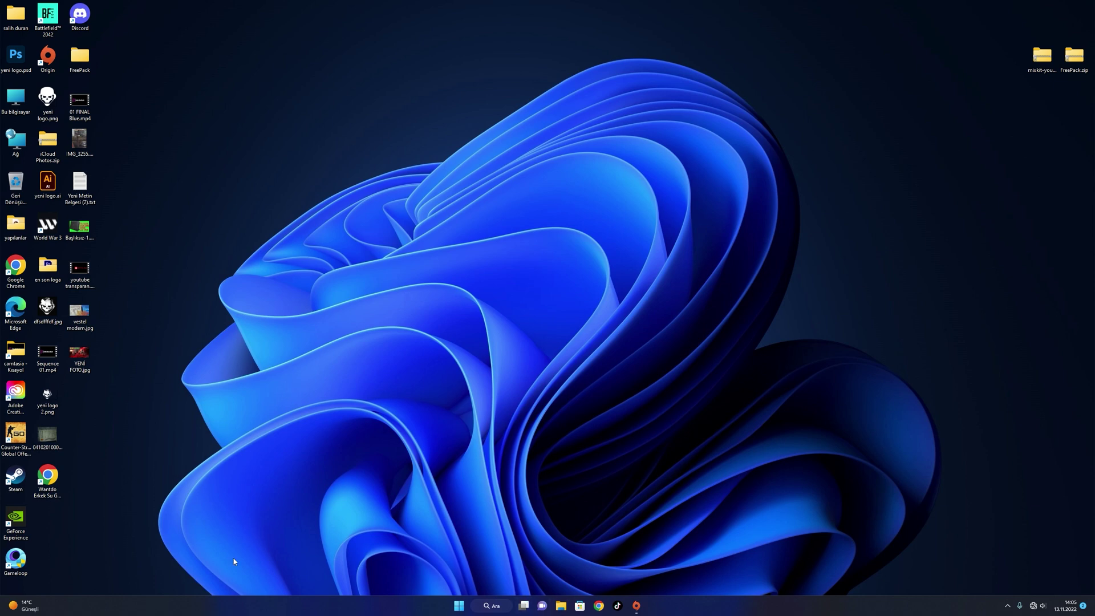
Launch Chrome maximized and enter the modem address 192.168.1.1, correcting typos
double_click(15, 268)
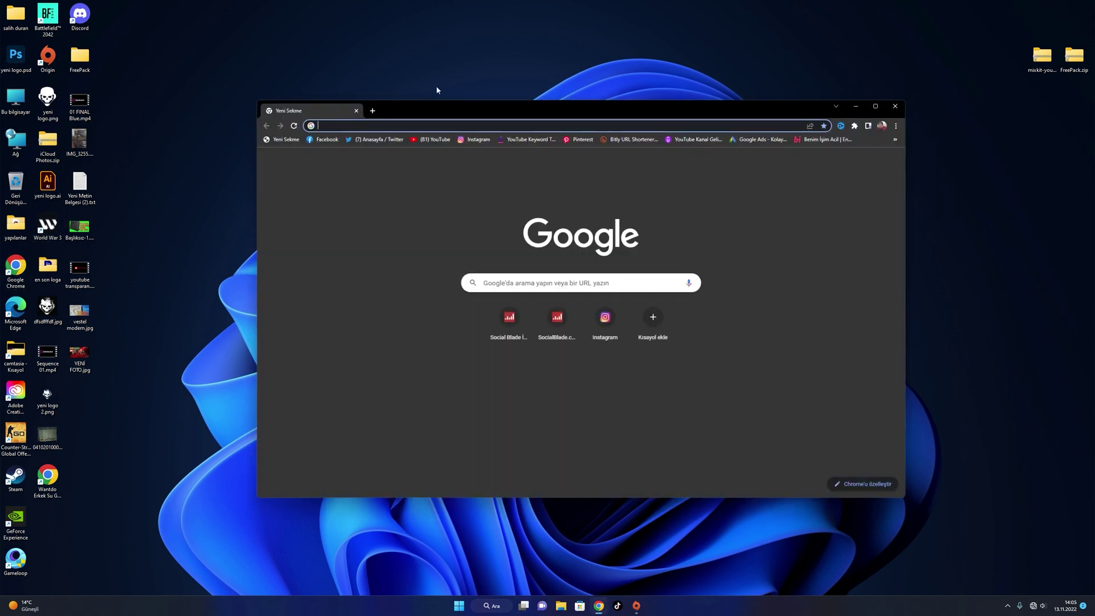
left_click_drag(518, 107, 903, 4)
type("192ş.168")
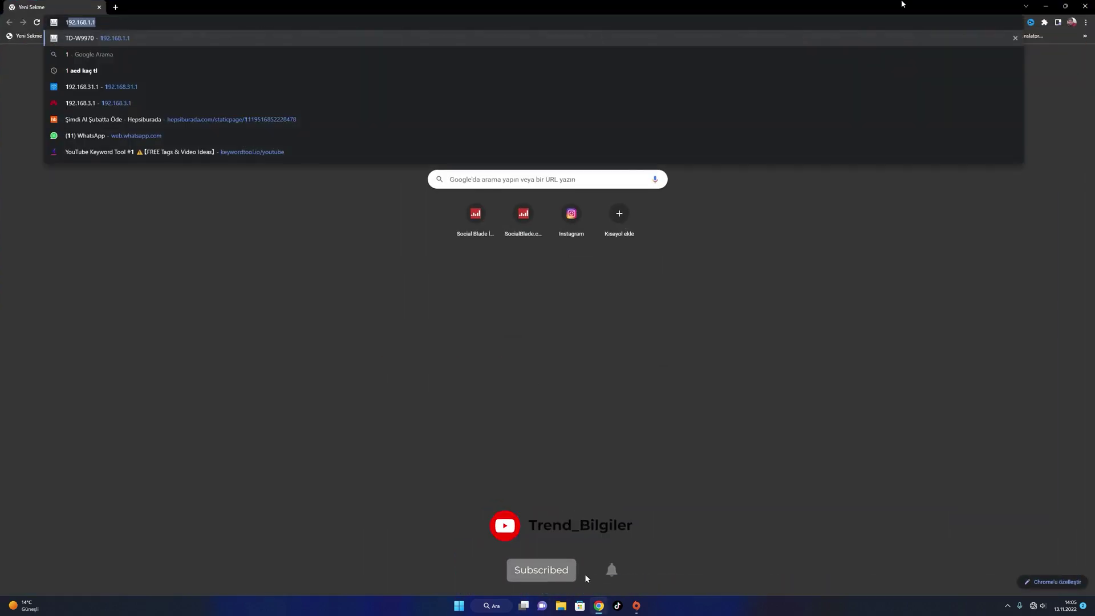
key("Return")
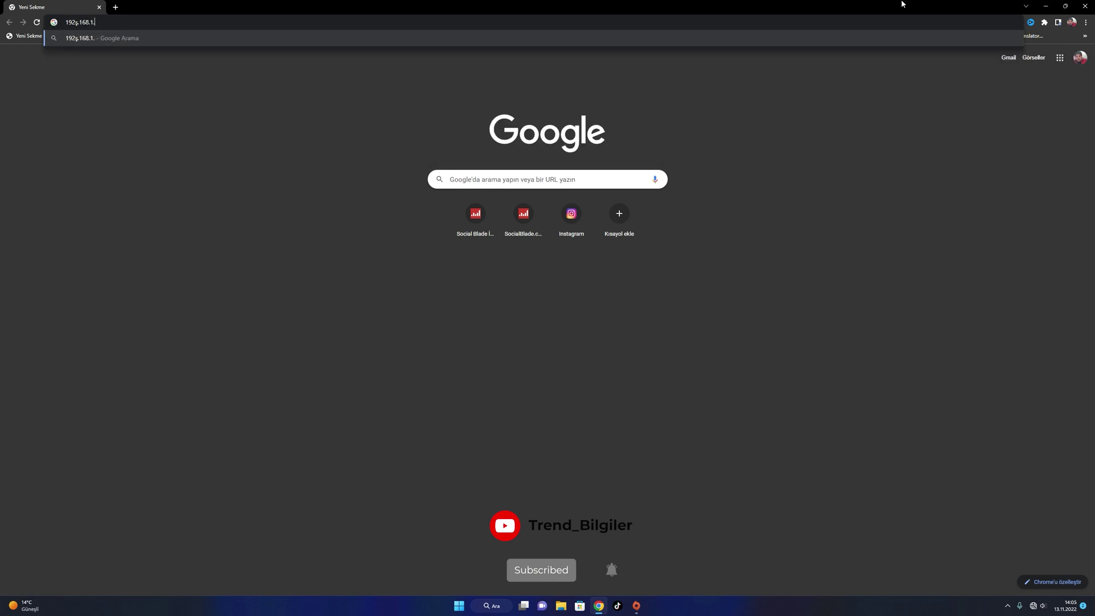
left_click(153, 22)
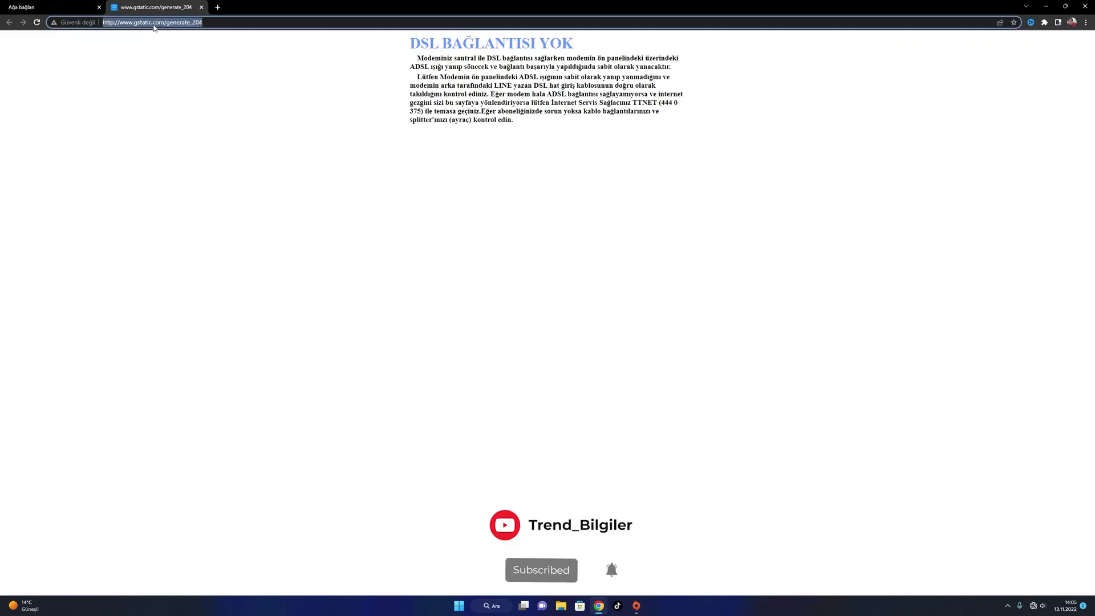
type("192.168.1")
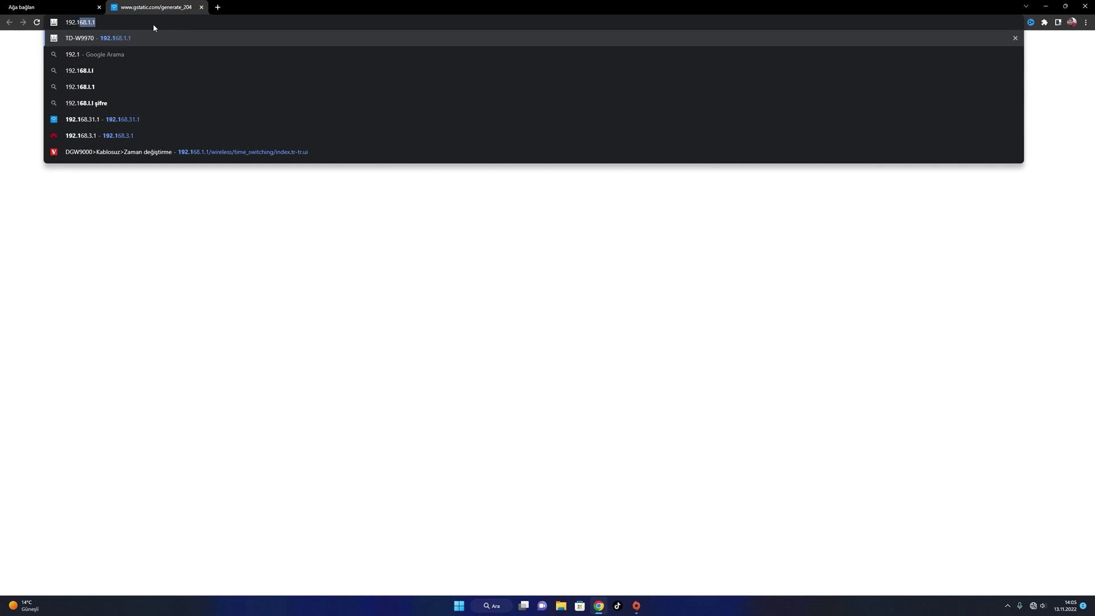
type("1")
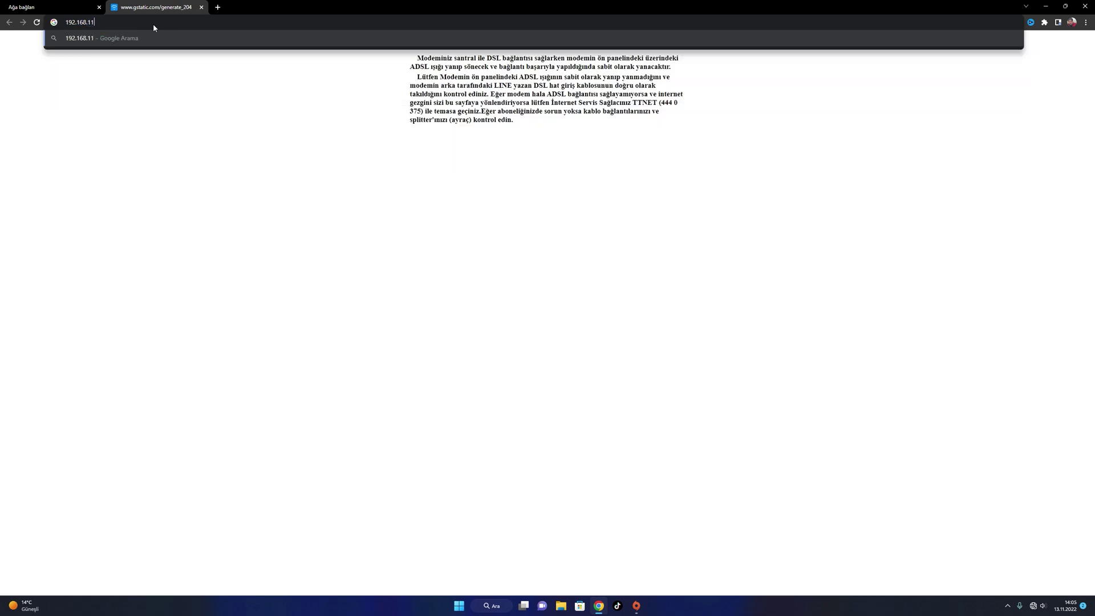
key("BackSpace")
Log in with the modem's admin credentials, skip the new-password form, and dismiss the alert
type(".1")
key("Return")
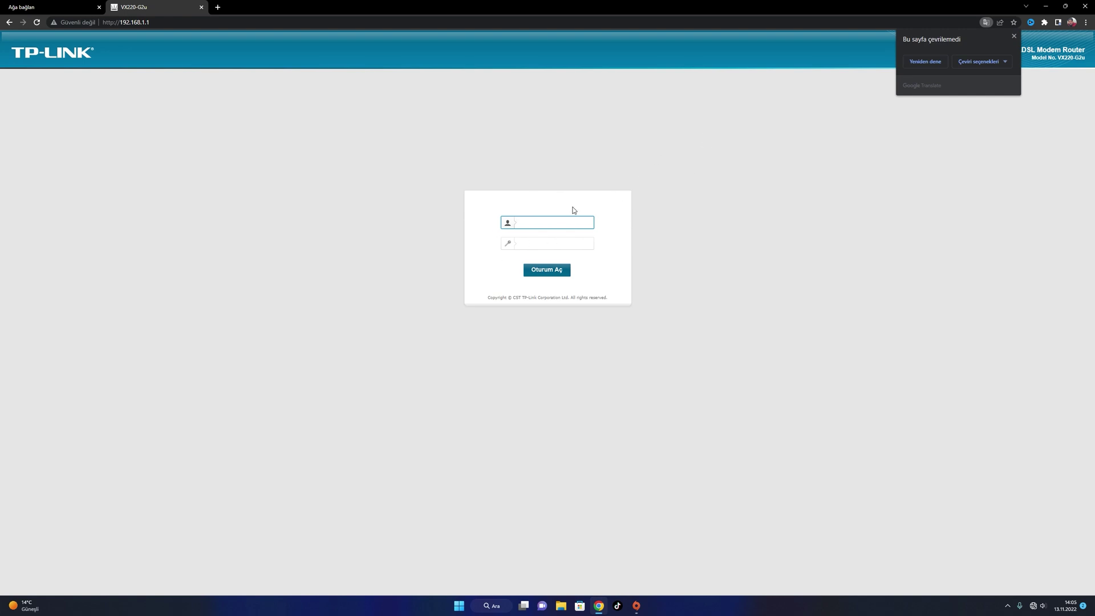
type("admşinm")
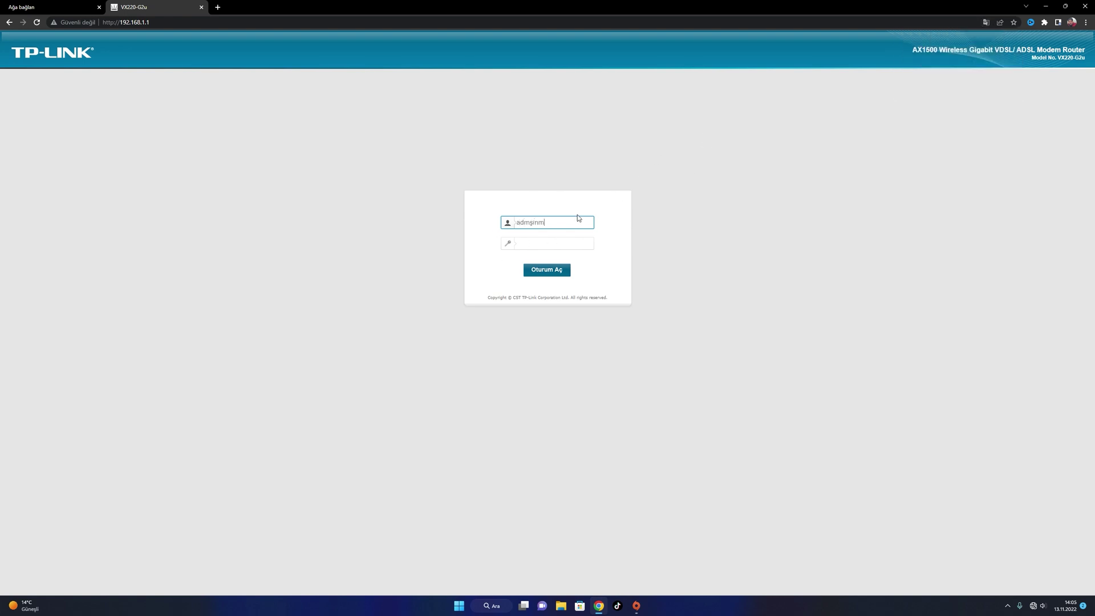
key("BackSpace")
key("BackSpace")
key("BackSpace")
key("BackSpace")
type("im")
key("Tab")
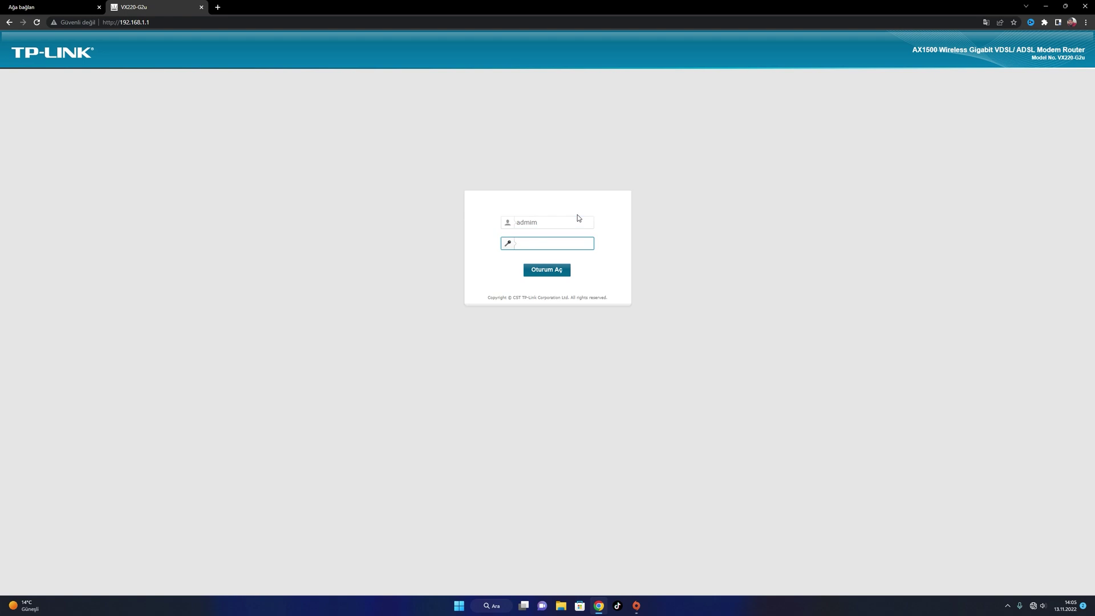
type("••••••••")
left_click(561, 223)
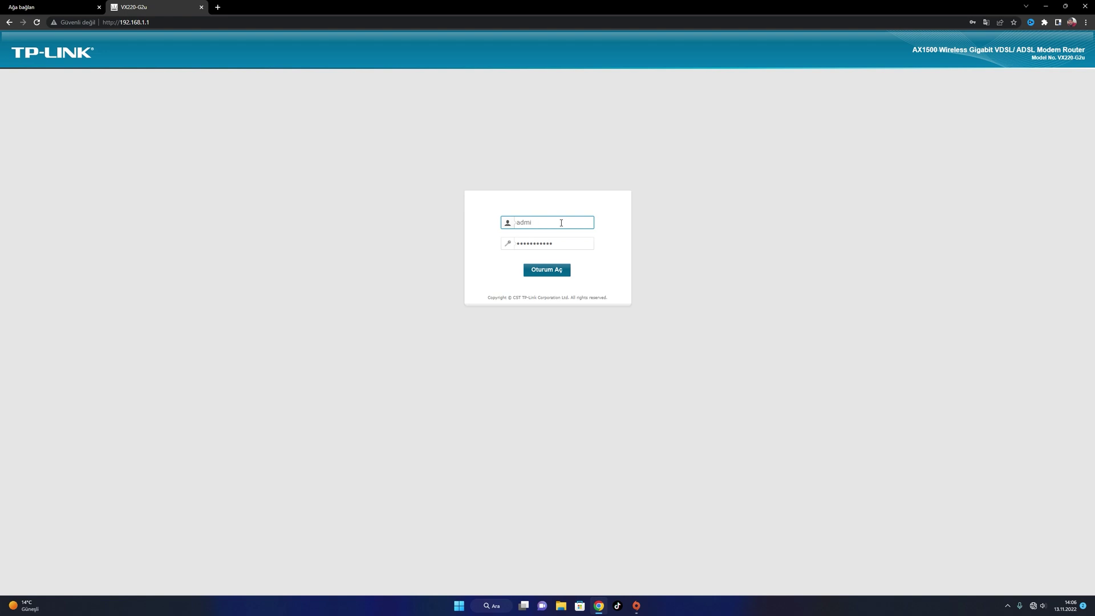
key("Return")
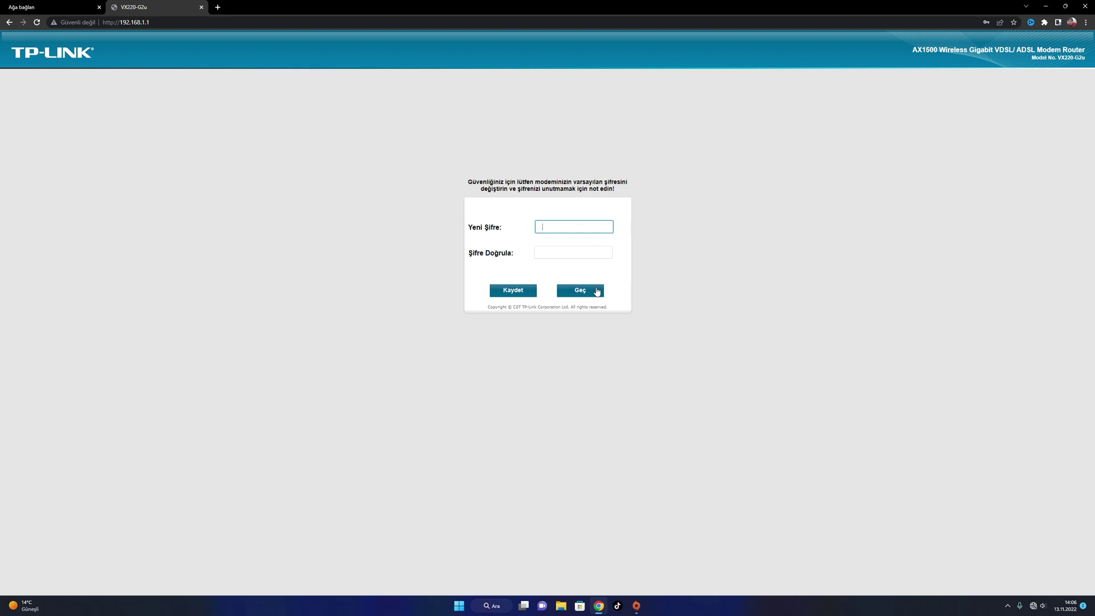
left_click(594, 293)
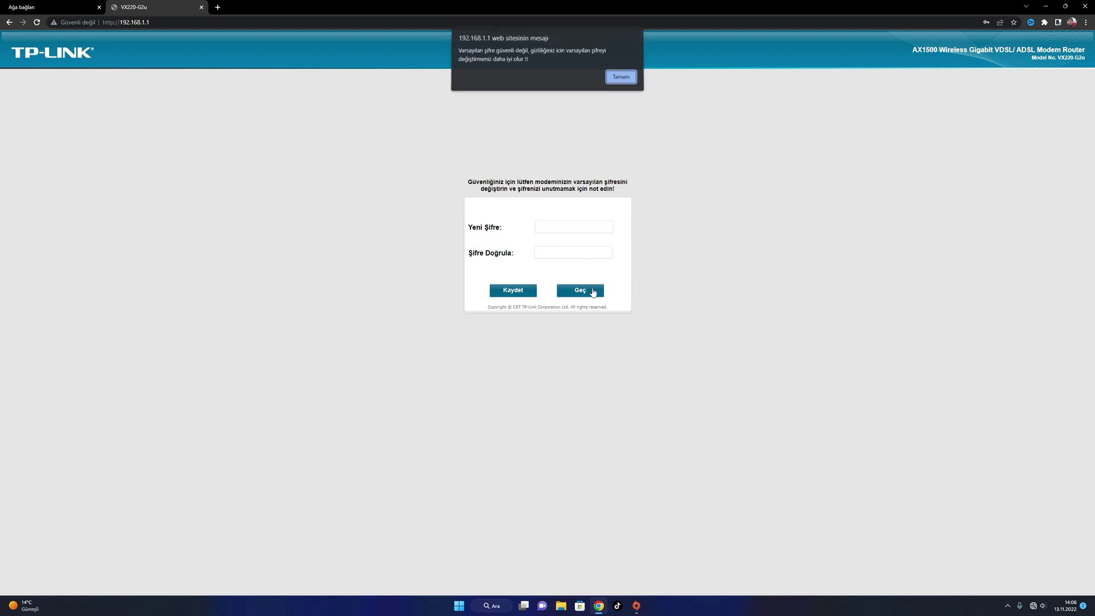
left_click(618, 77)
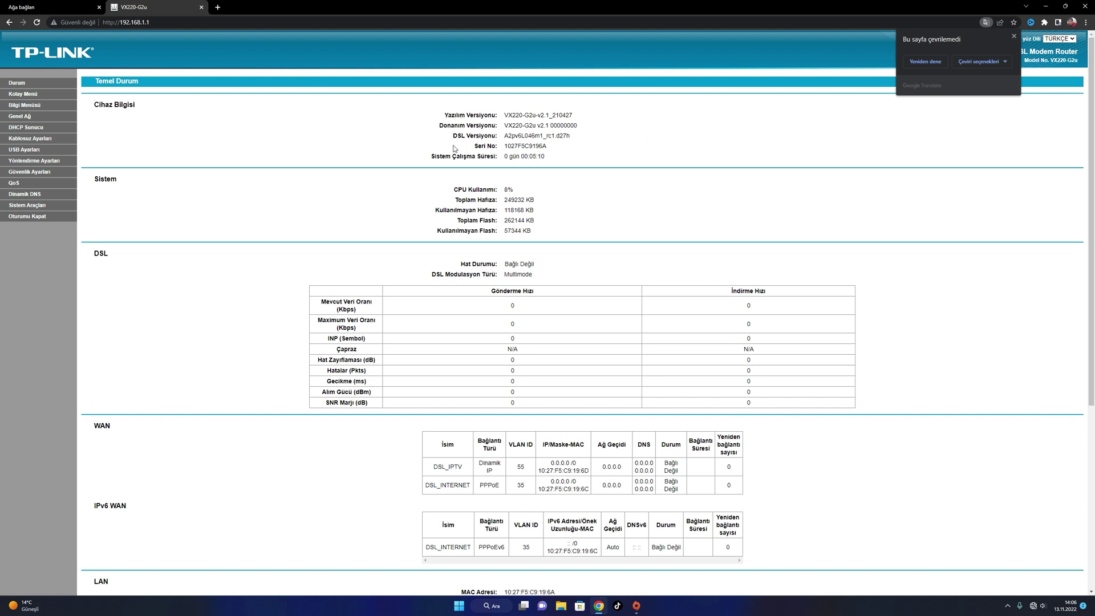
Review the Temel Durum page, highlighting the DSL line statistics and the current upload rate
left_click(1015, 37)
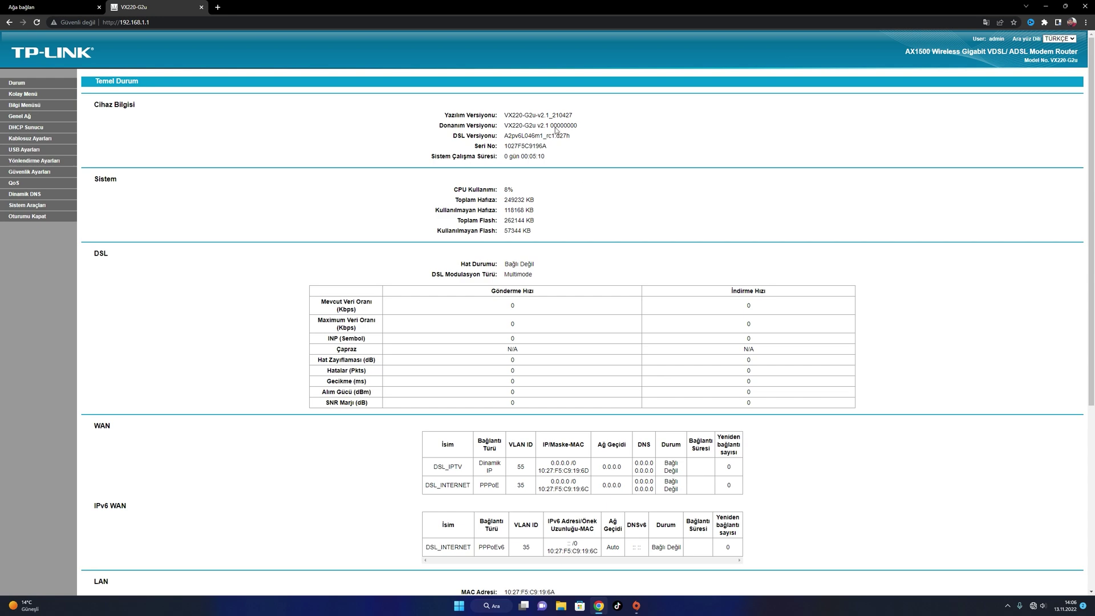
scroll(550, 374, "down", 4)
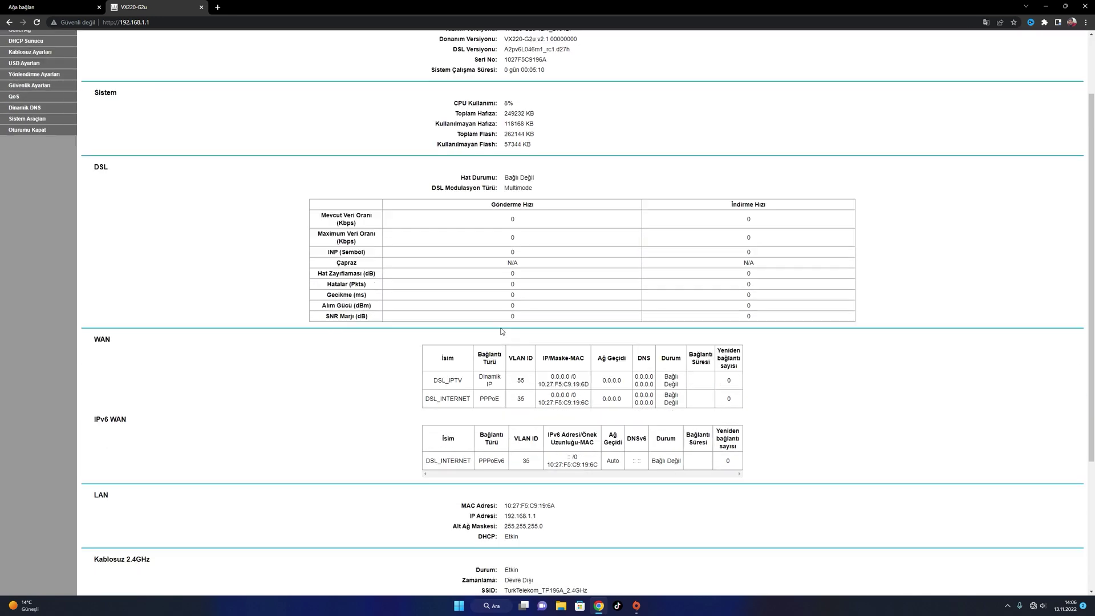
scroll(505, 375, "up", 2)
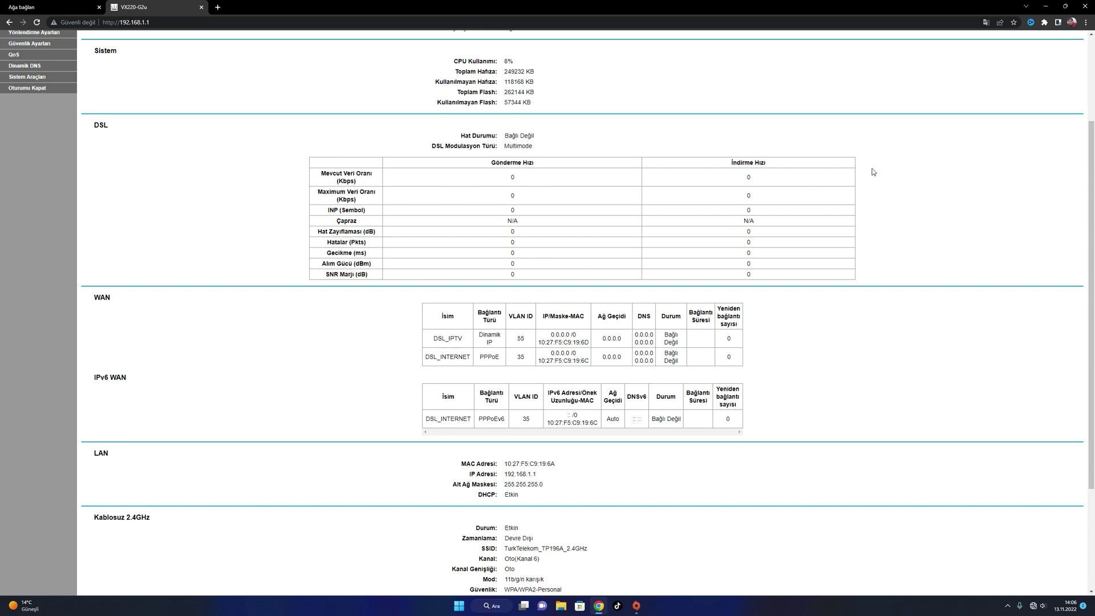
left_click_drag(611, 195, 529, 258)
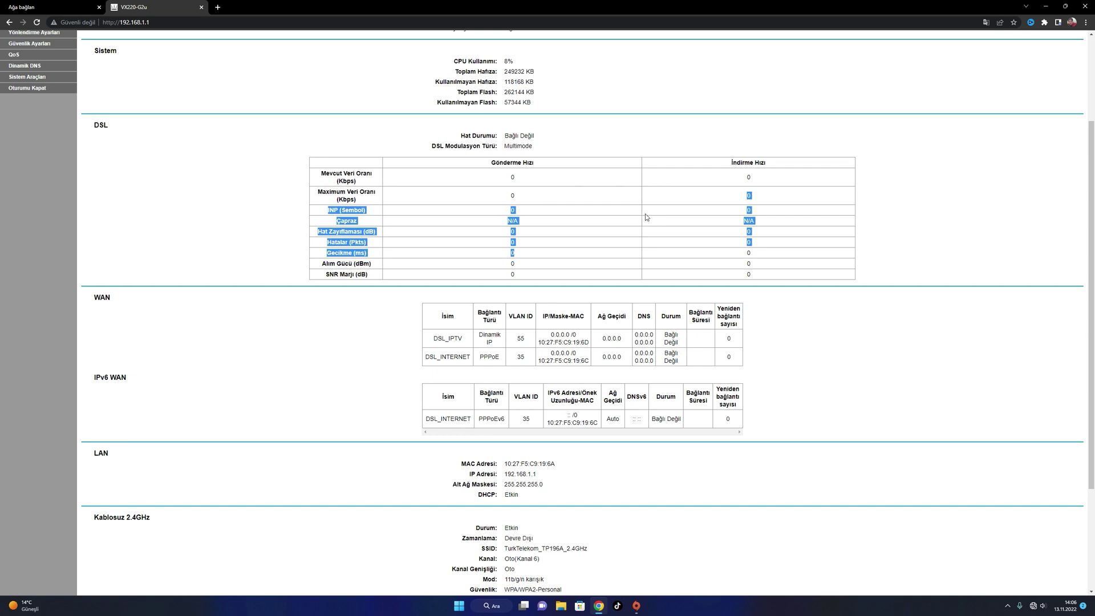
left_click_drag(522, 178, 494, 179)
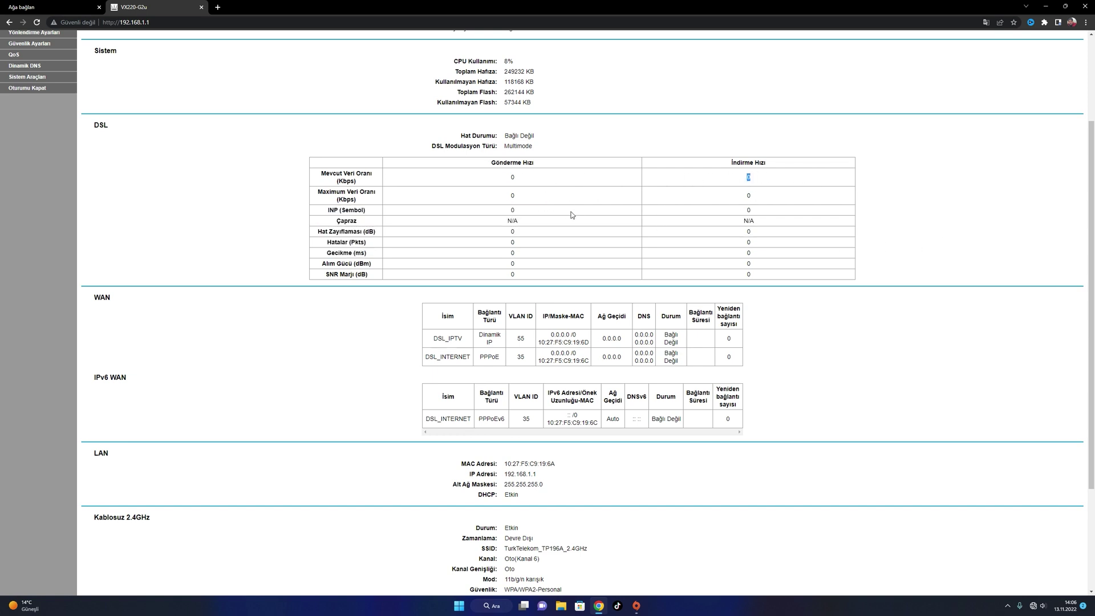
scroll(521, 251, "down", 2)
scroll(410, 403, "up", 5)
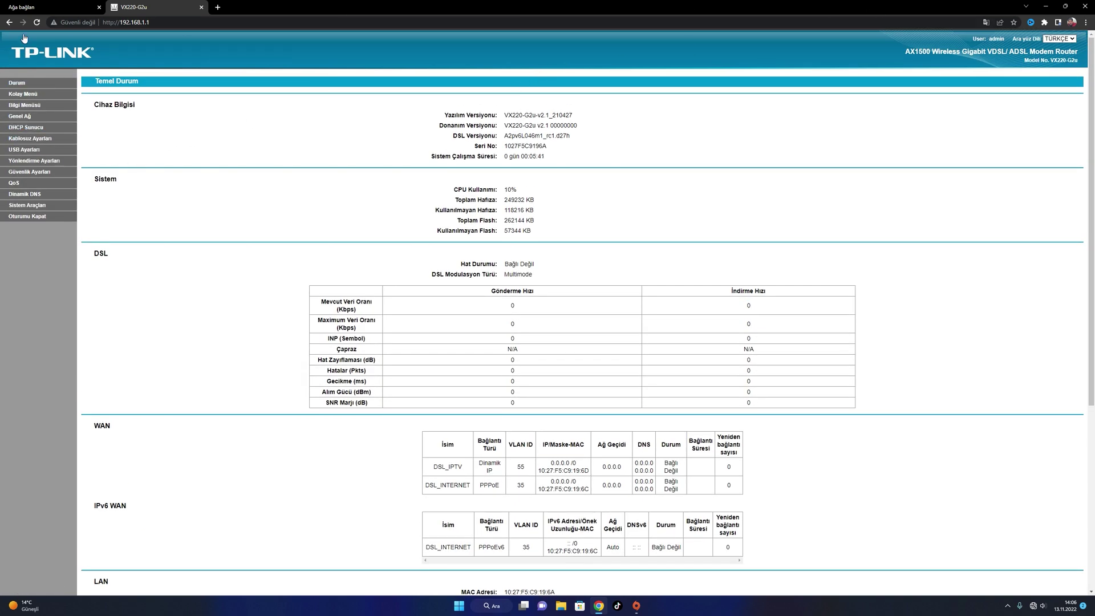
left_click(22, 93)
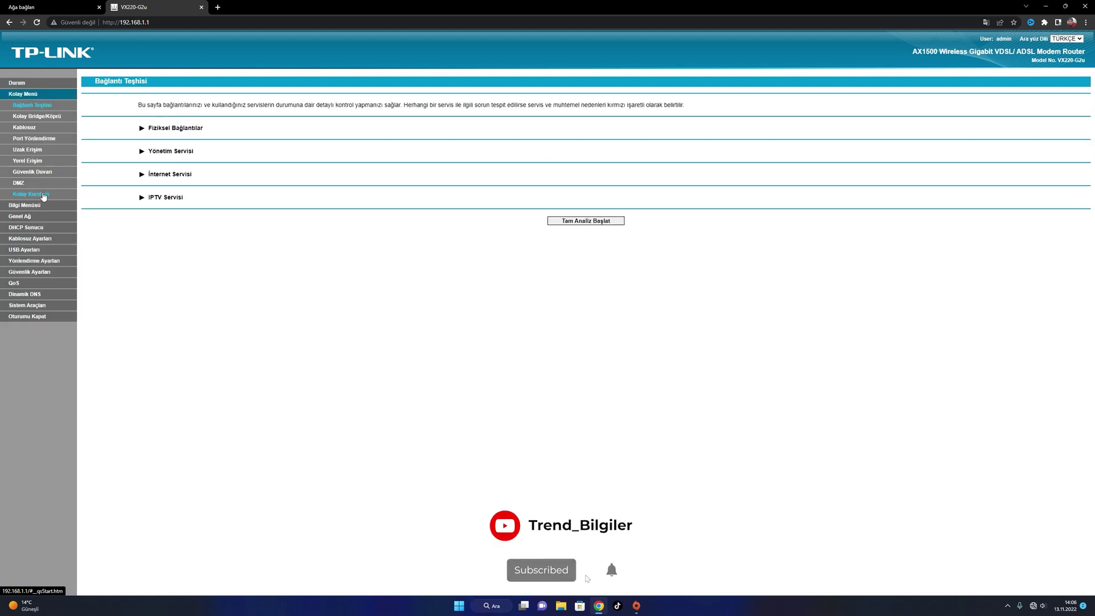
Start Kolay Kurulum and keep the prefilled PPPoE username and password
left_click(45, 195)
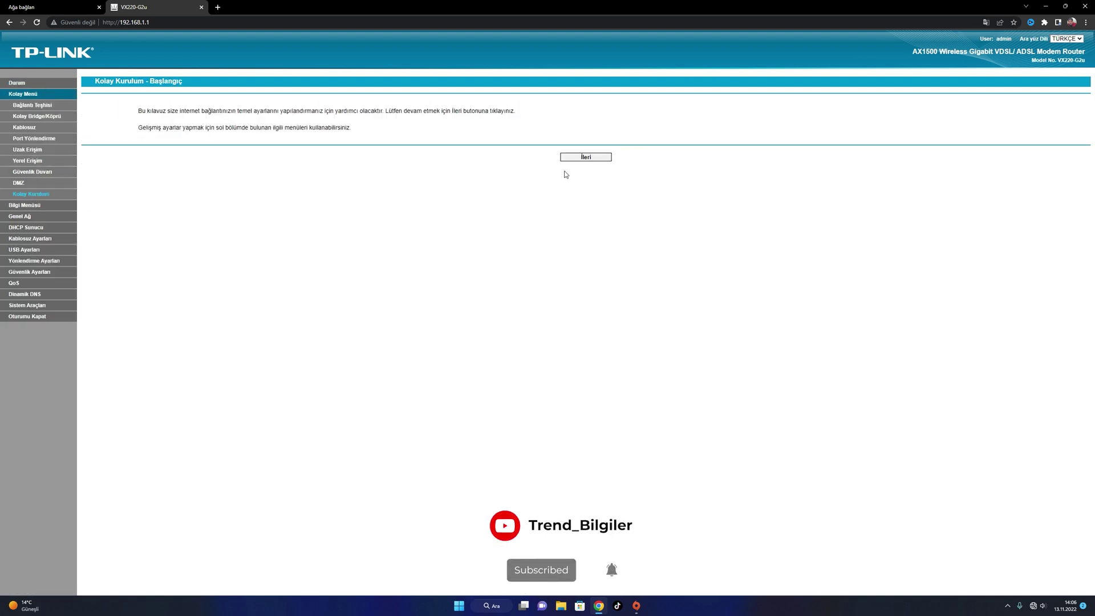
left_click(596, 162)
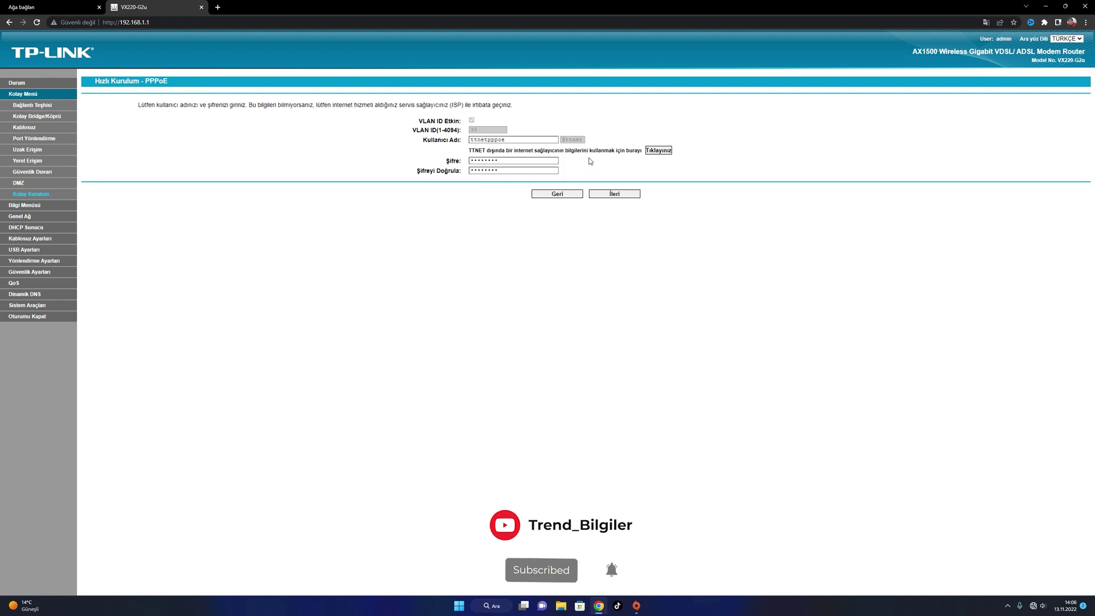
left_click_drag(555, 139, 464, 142)
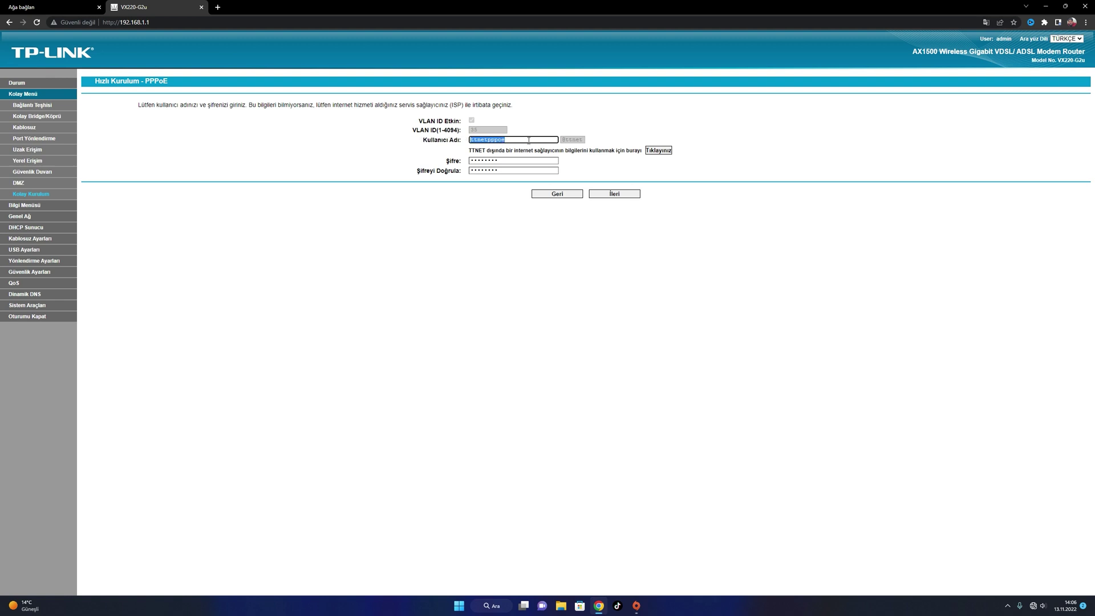
key("Tab")
key("Tab")
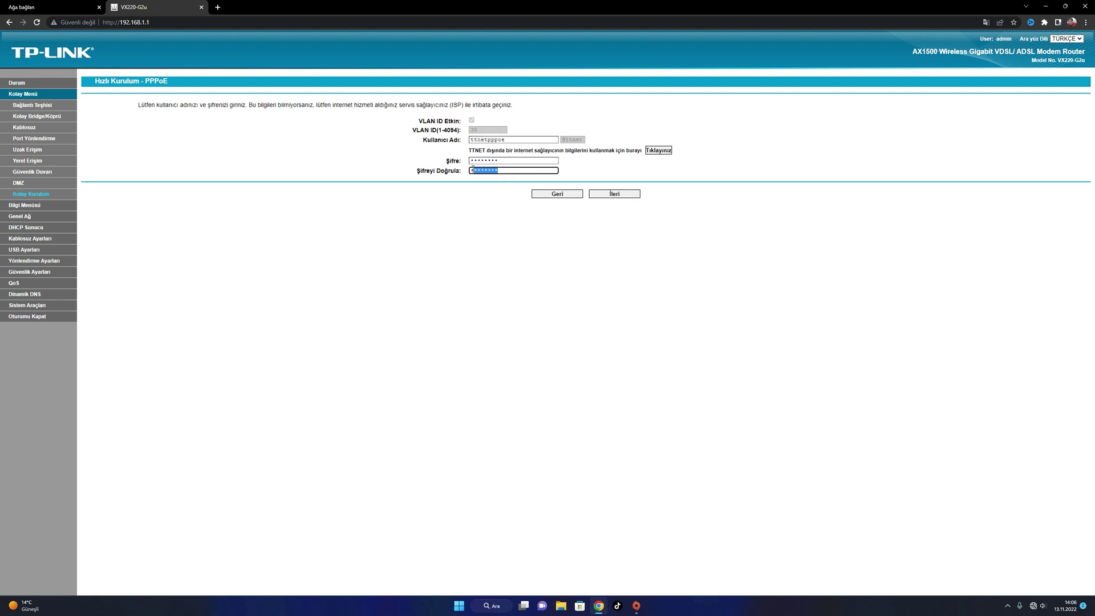
left_click(613, 195)
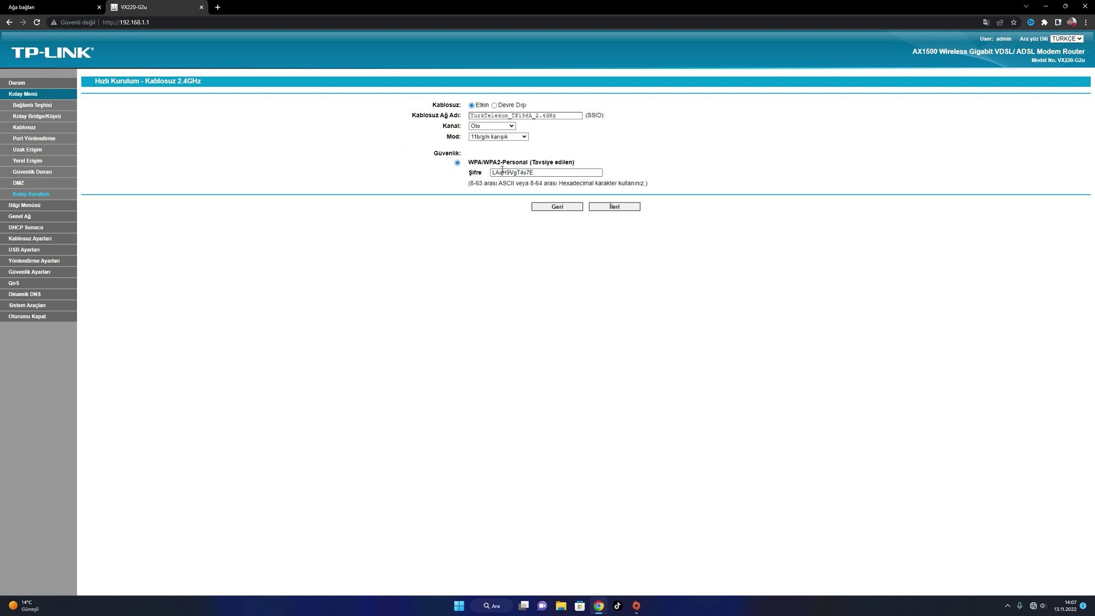
Check the 2.4GHz SSID and password, advance to 5GHz, and cancel the password-change confirmation
left_click_drag(557, 116, 532, 118)
left_click_drag(542, 117, 512, 116)
left_click_drag(534, 173, 505, 171)
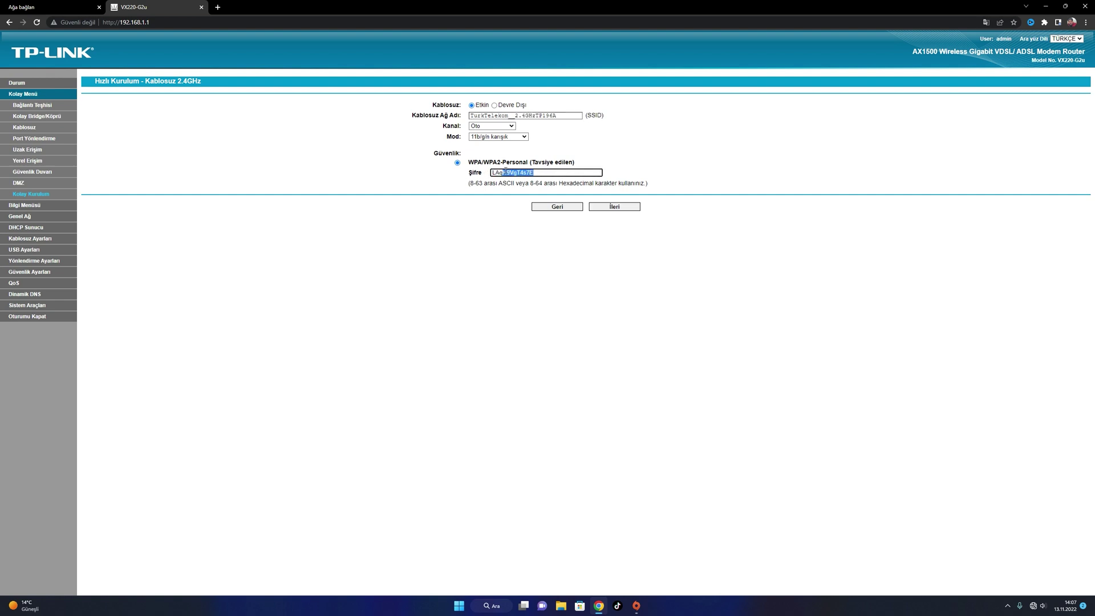
left_click(615, 209)
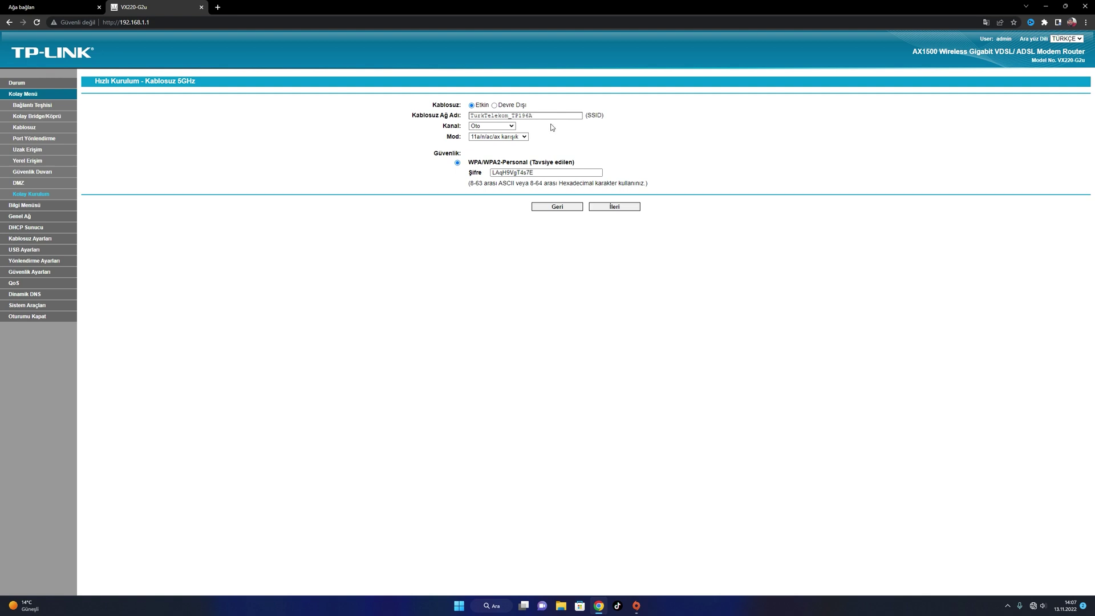
left_click(615, 208)
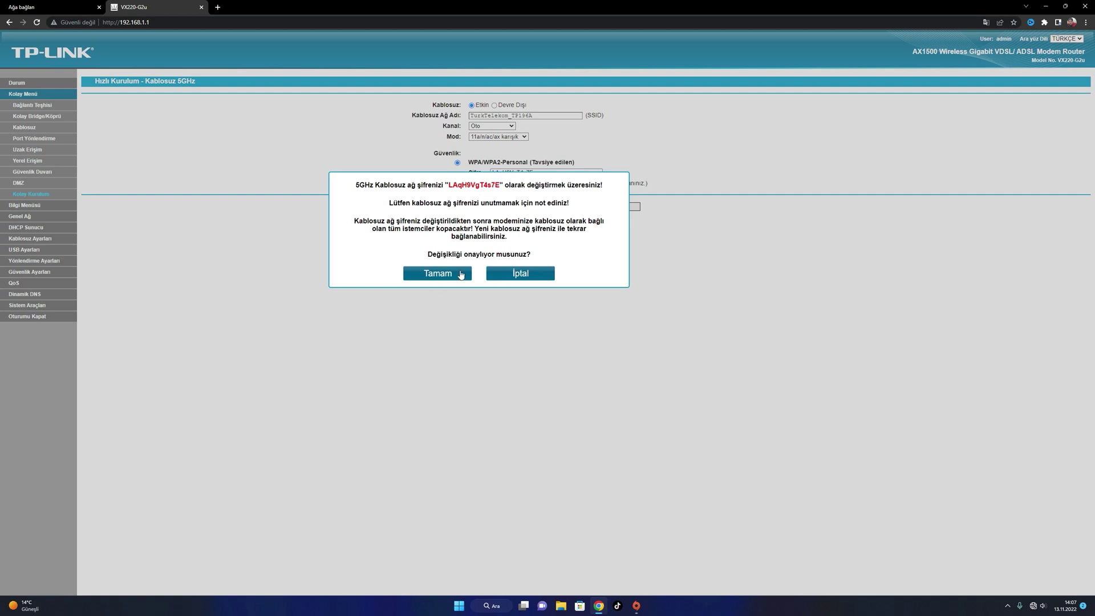
left_click(516, 273)
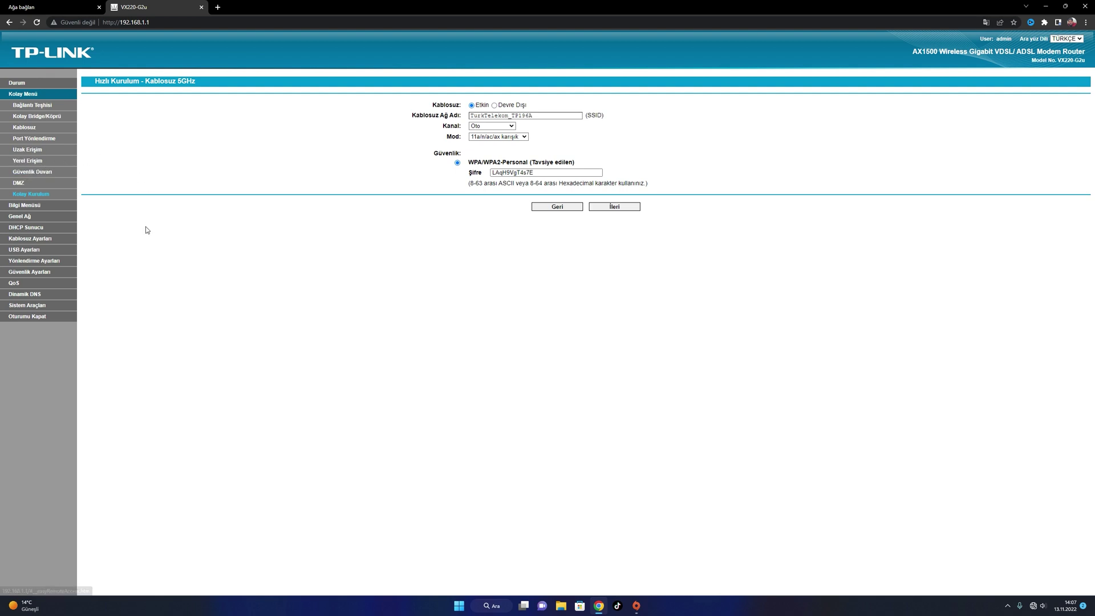
In WAN Bağlantıları, open the DSL_INTERNET connection for editing
left_click(35, 95)
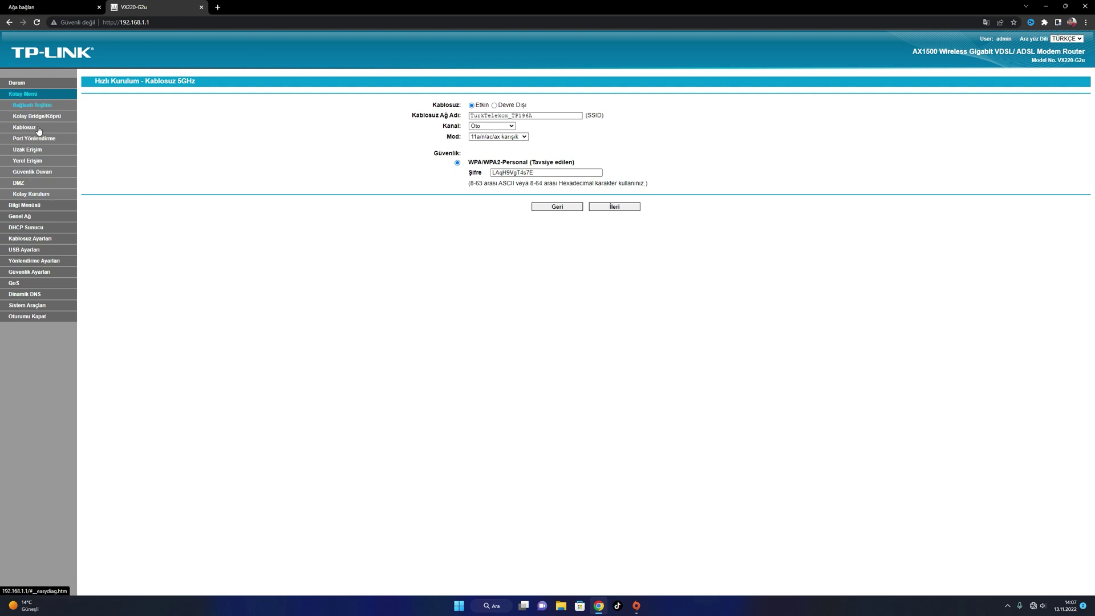
left_click(35, 216)
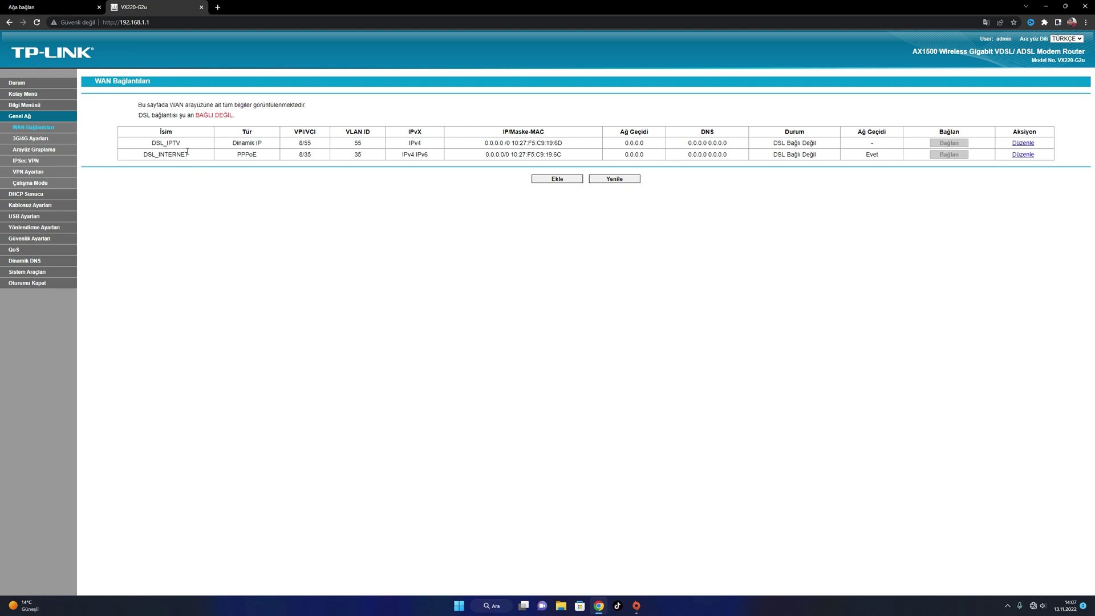
left_click_drag(169, 143, 139, 162)
left_click_drag(142, 156, 1031, 156)
left_click(1027, 155)
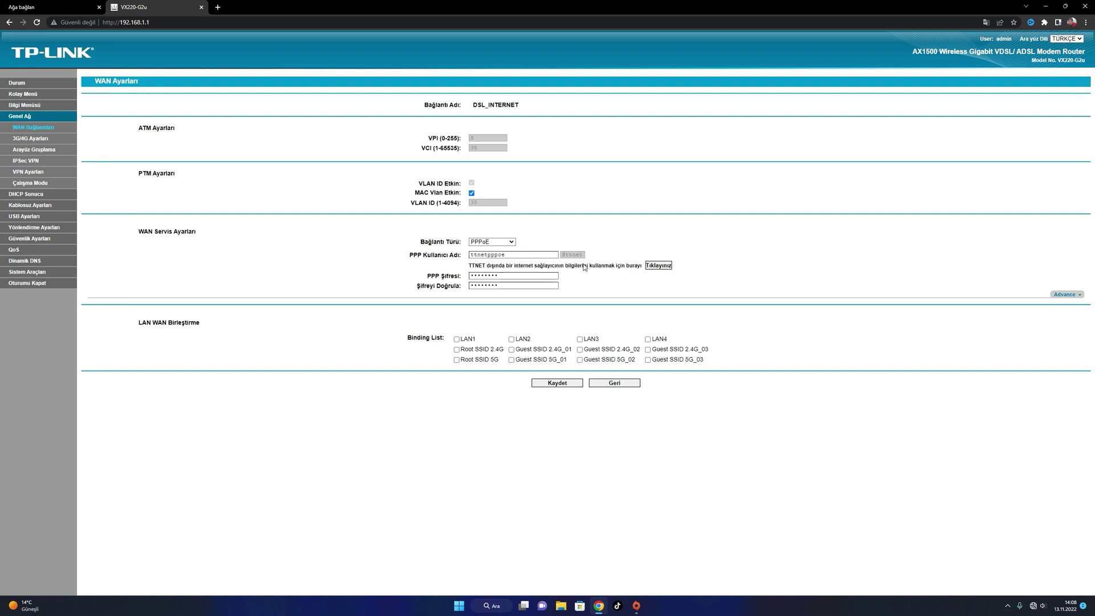
Replace the ttnetpppoe PPP username with the provider account name and fill the password fields
left_click(662, 266)
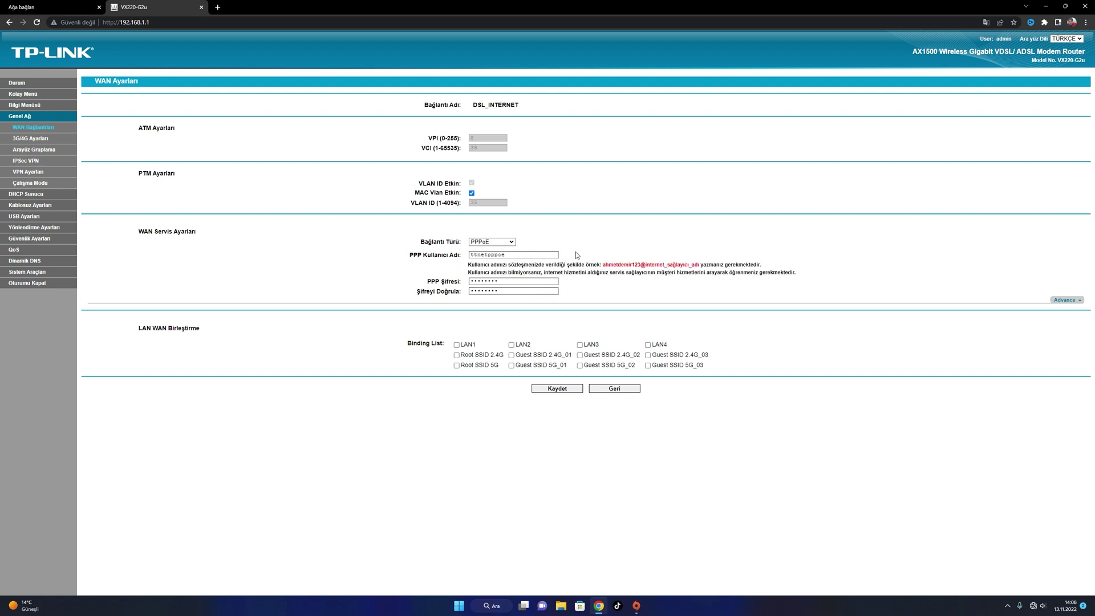
left_click_drag(549, 255, 459, 256)
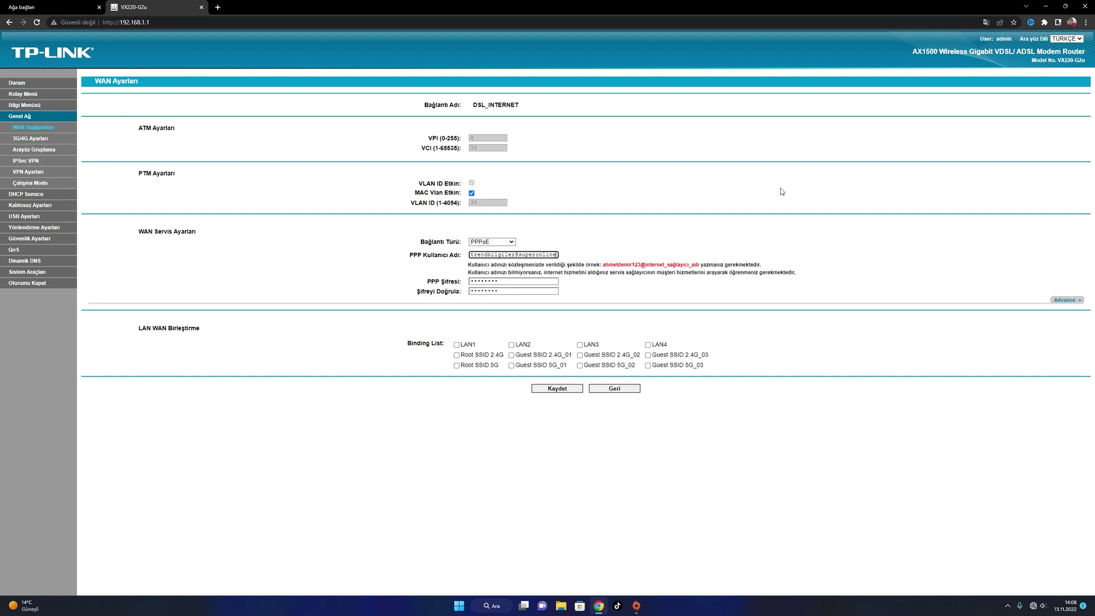
left_click_drag(499, 281, 449, 283)
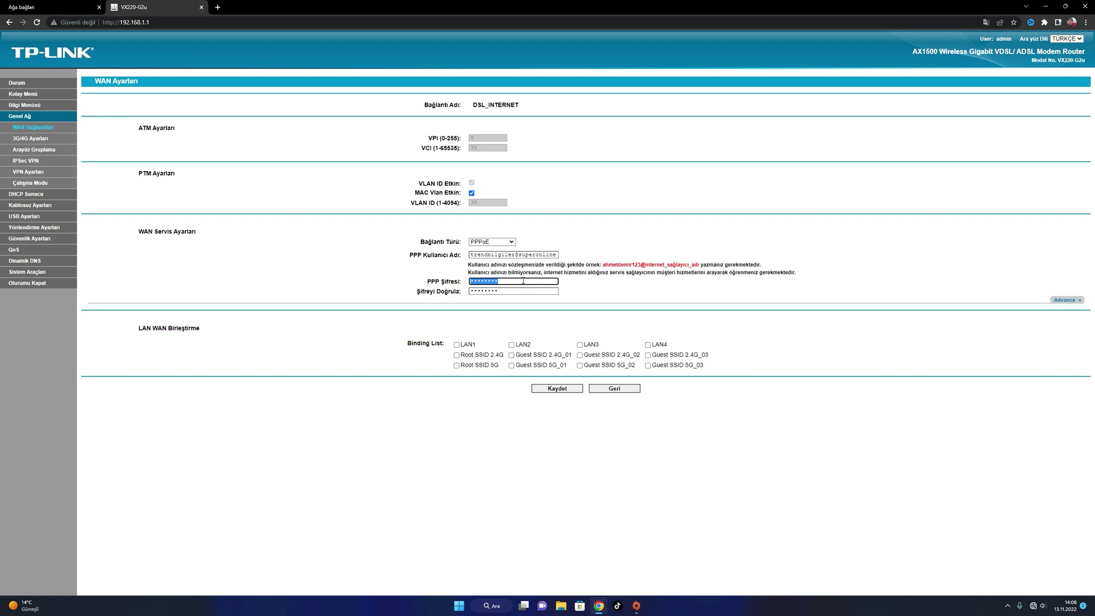
left_click_drag(519, 287, 473, 291)
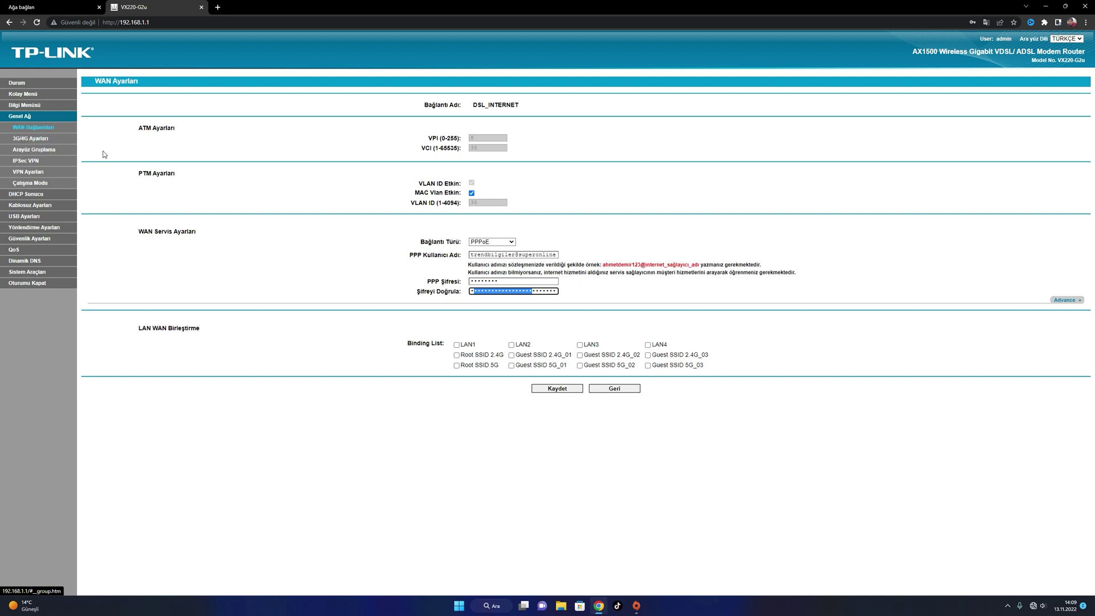
Save the connection, dismiss the password mismatch alert, and return to the status page
left_click(16, 254)
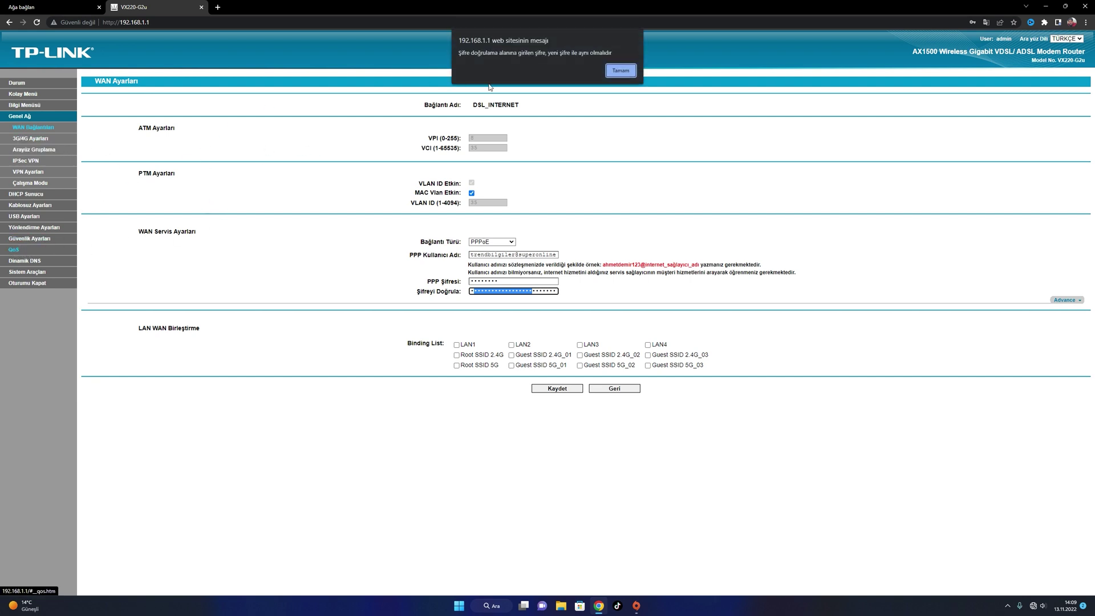
left_click(622, 76)
left_click(18, 83)
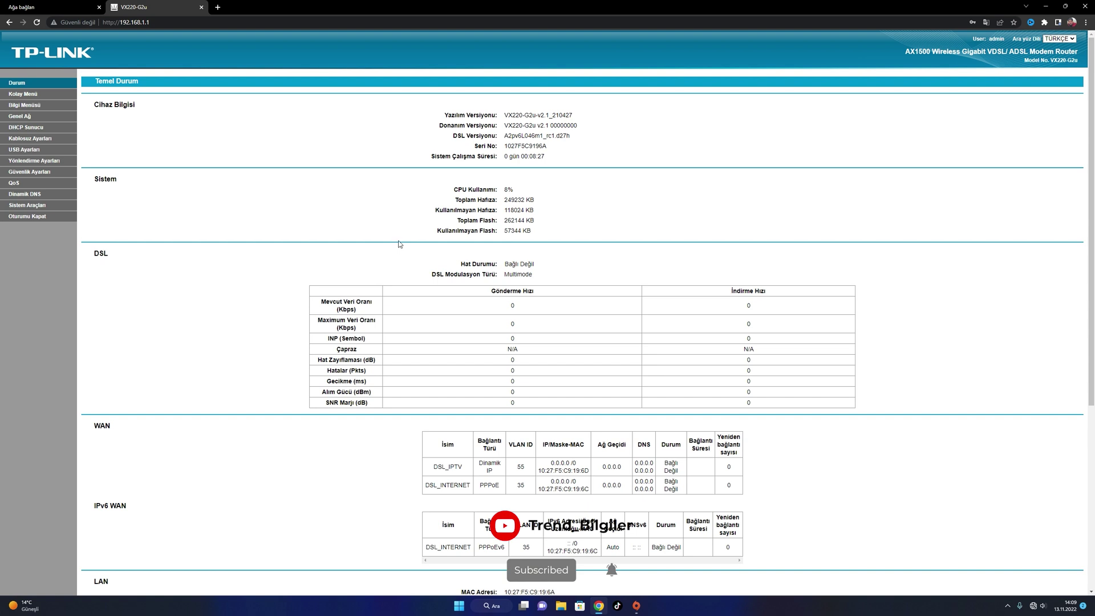
In QoS, toggle download scheduling to Trafik Kontrolü and back to WRR
left_click(23, 185)
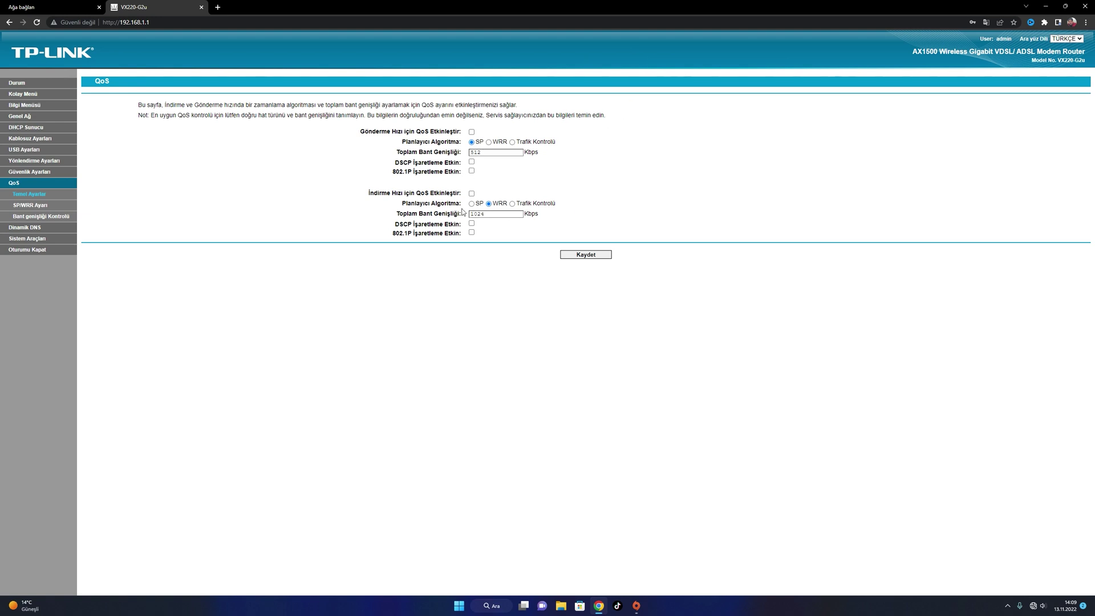
left_click(513, 205)
left_click(490, 204)
left_click(26, 140)
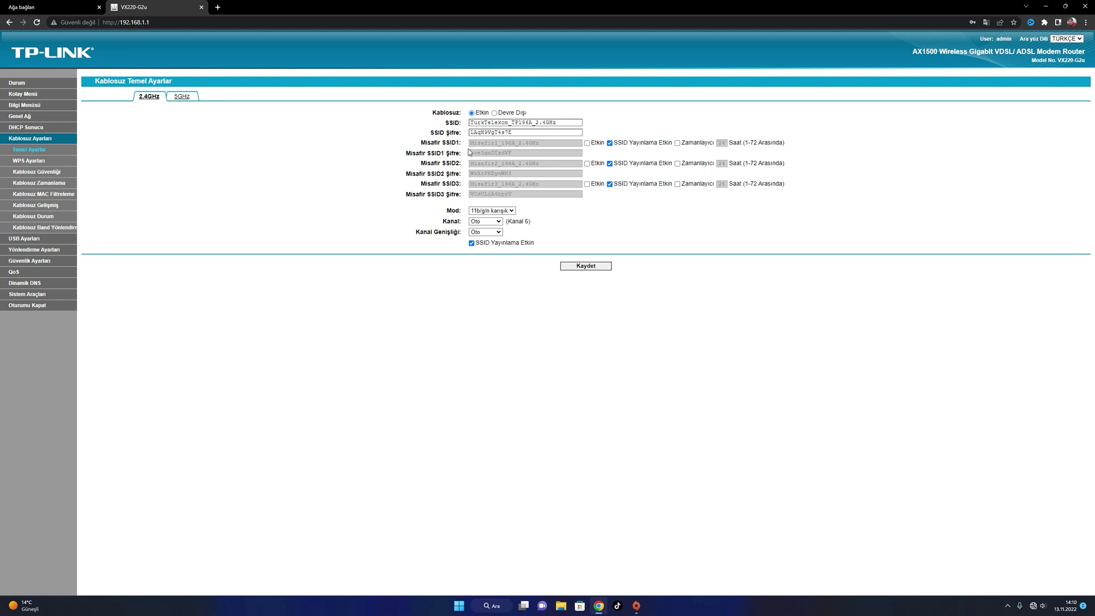
Try the guest SSID1 enable and 24-hour timer options, then glance at the scheduling and security pages
mouse_move(516, 143)
left_mouse_down()
mouse_move(448, 147)
mouse_move(515, 147)
left_mouse_up()
left_click(587, 143)
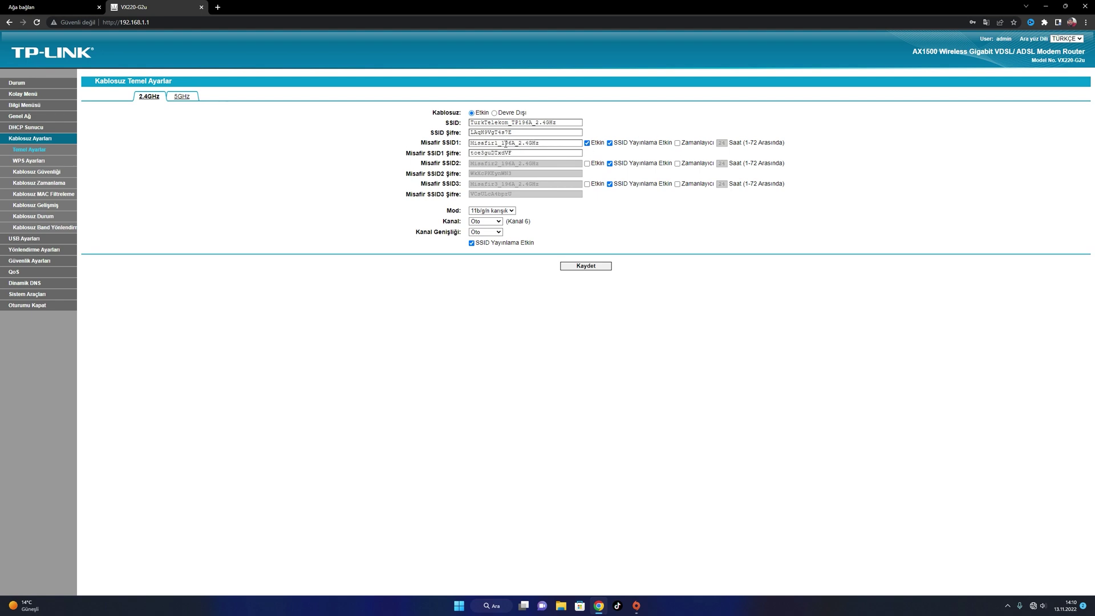
left_click(677, 143)
double_click(723, 143)
left_click(30, 184)
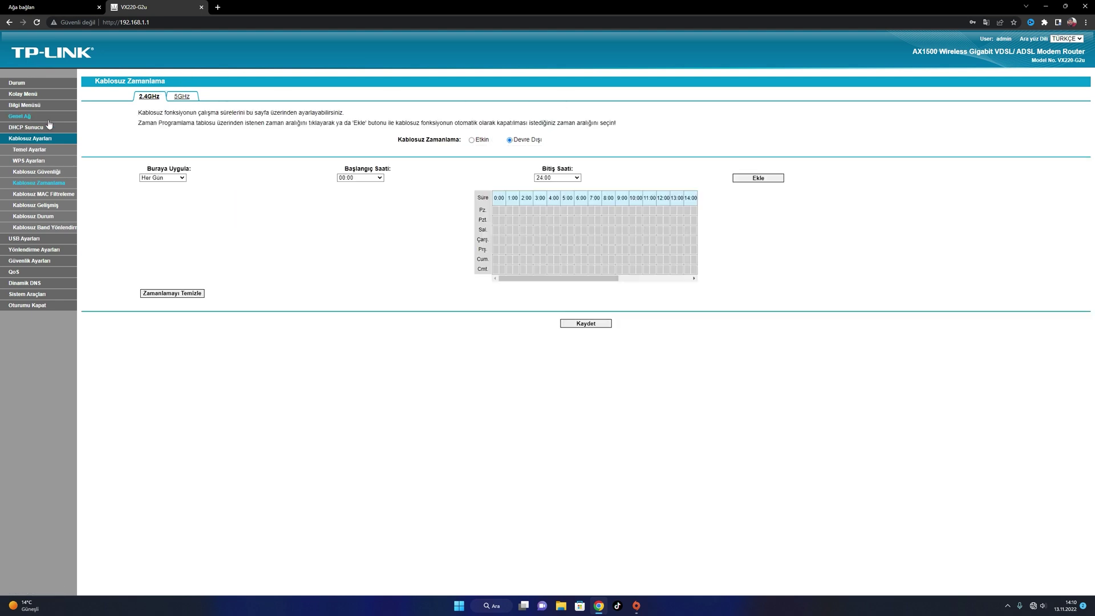
left_click(38, 172)
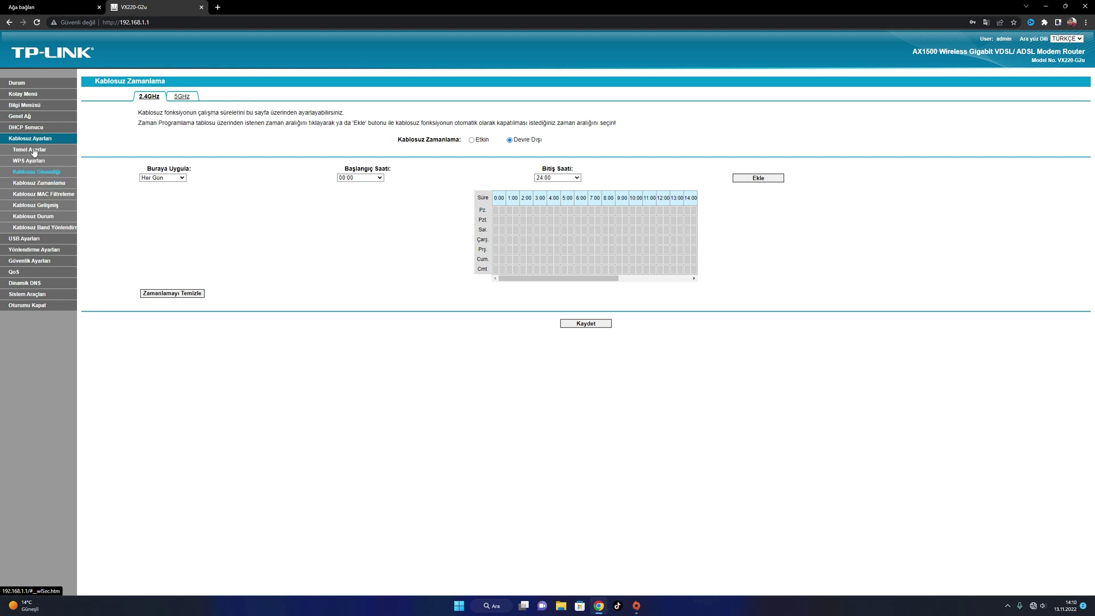
left_click(29, 150)
Enable guest network SSID1, rename it 'misafir', and save
left_click(587, 144)
left_click_drag(542, 143, 354, 142)
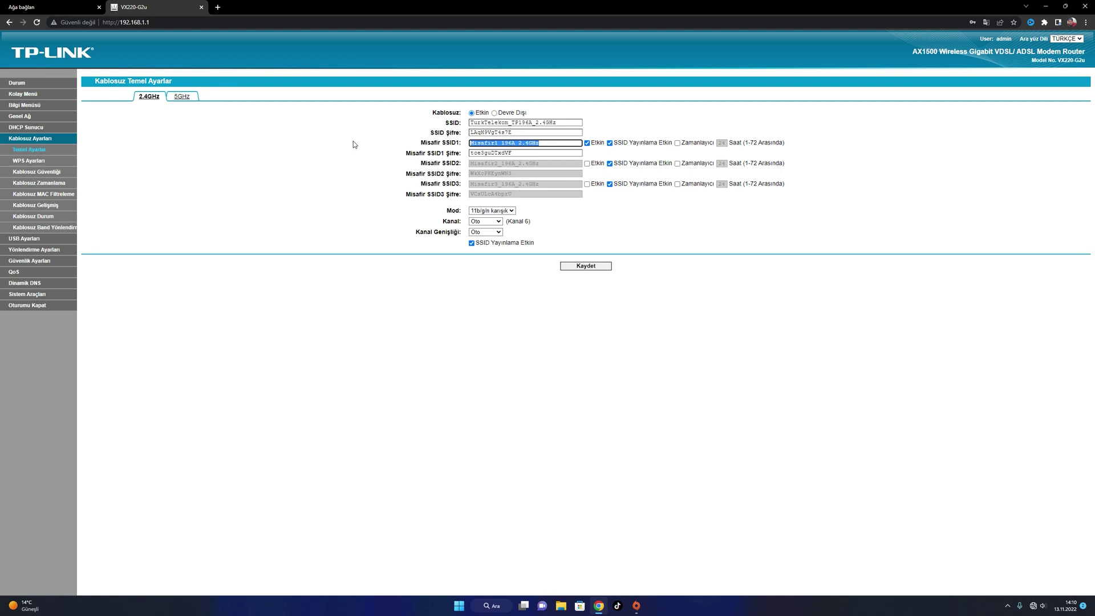
type("misafir")
left_click(588, 267)
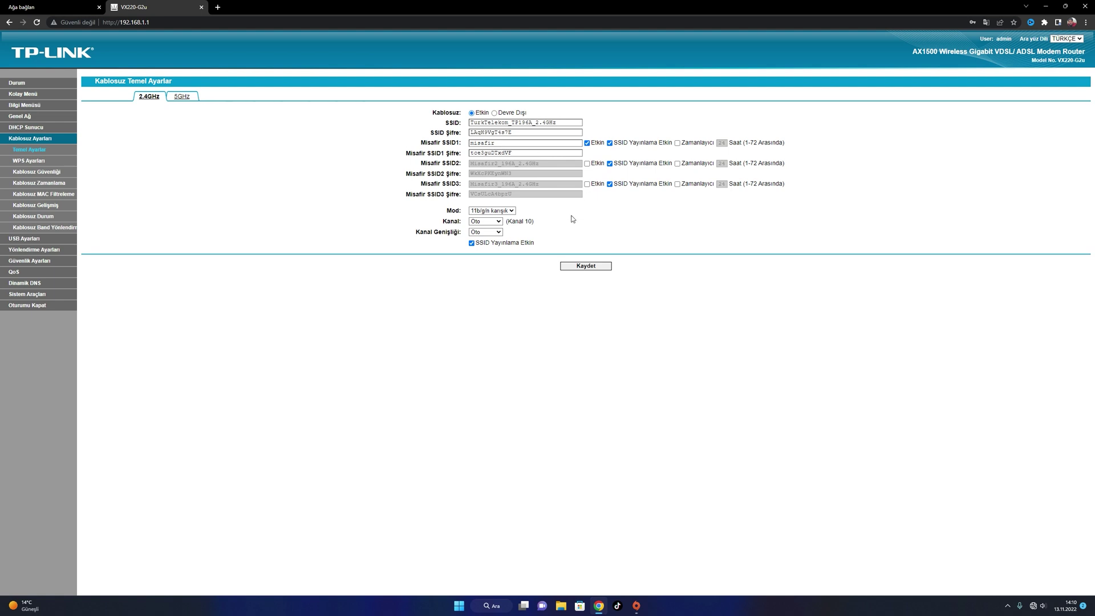
left_click(48, 184)
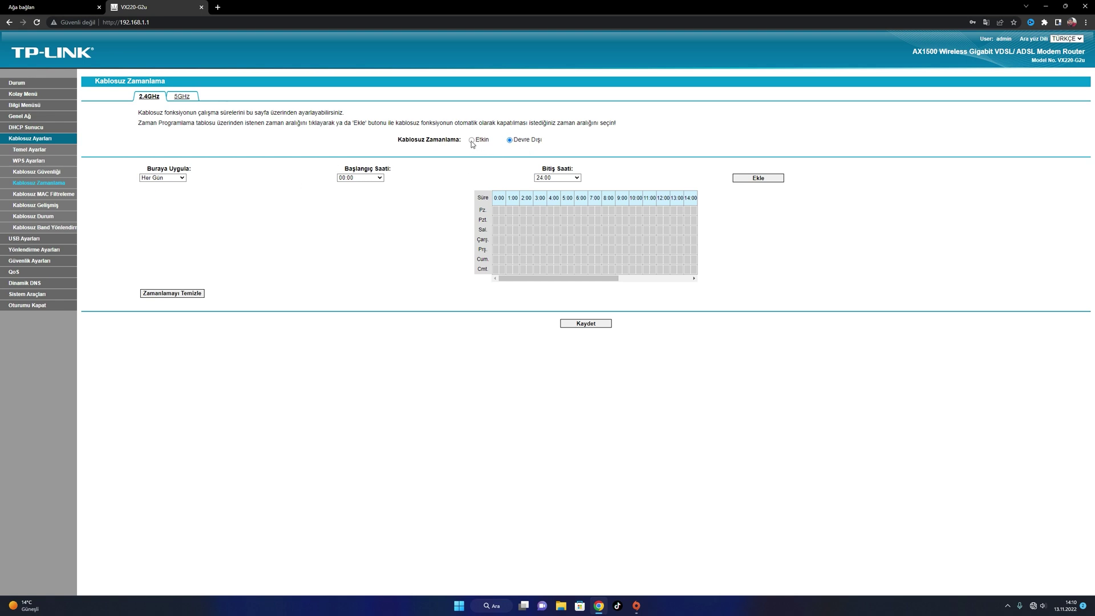
Keep the schedule repeat on Her Gün and browse the Gelişmiş, band steering and MAC Filtreleme pages
left_click(181, 178)
left_click(180, 184)
left_click(31, 206)
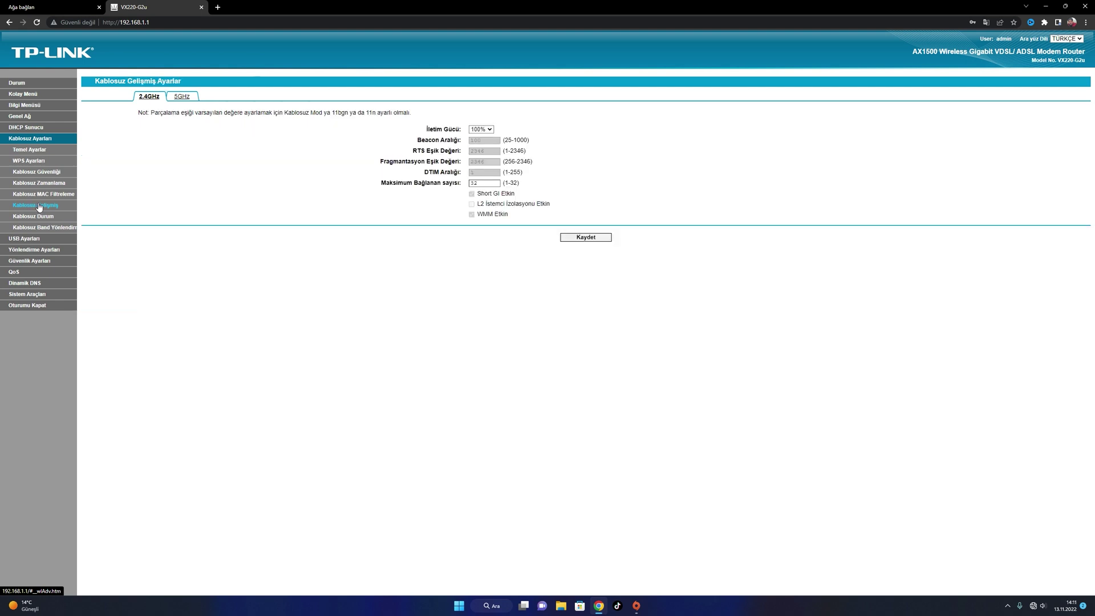
left_click(51, 230)
left_click(36, 196)
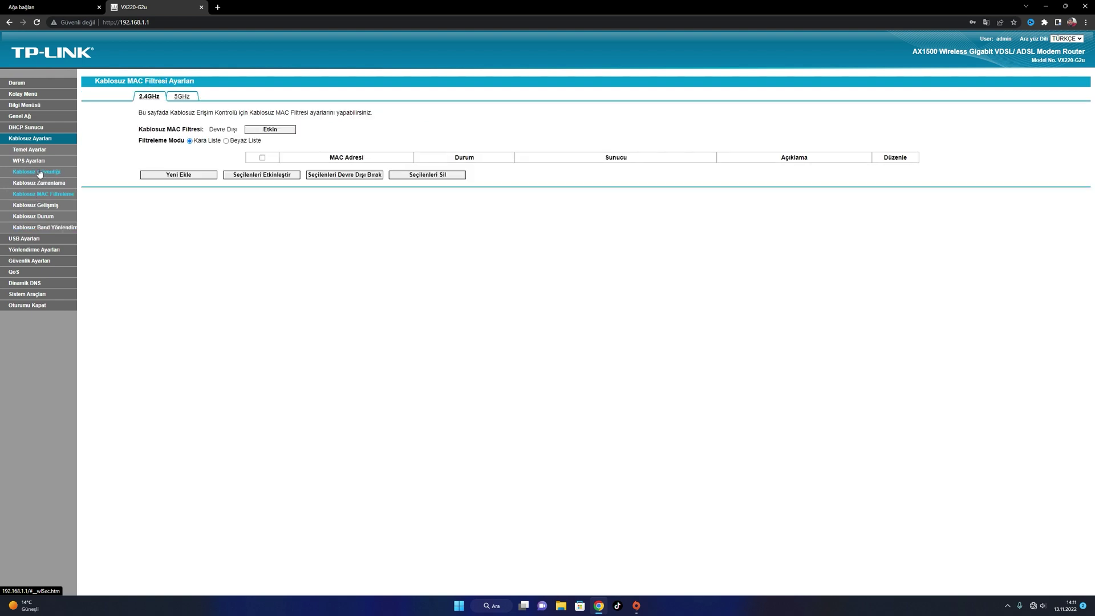
Compare the 5GHz schedule, then set 2.4GHz wireless scheduling to Etkin
left_click(44, 184)
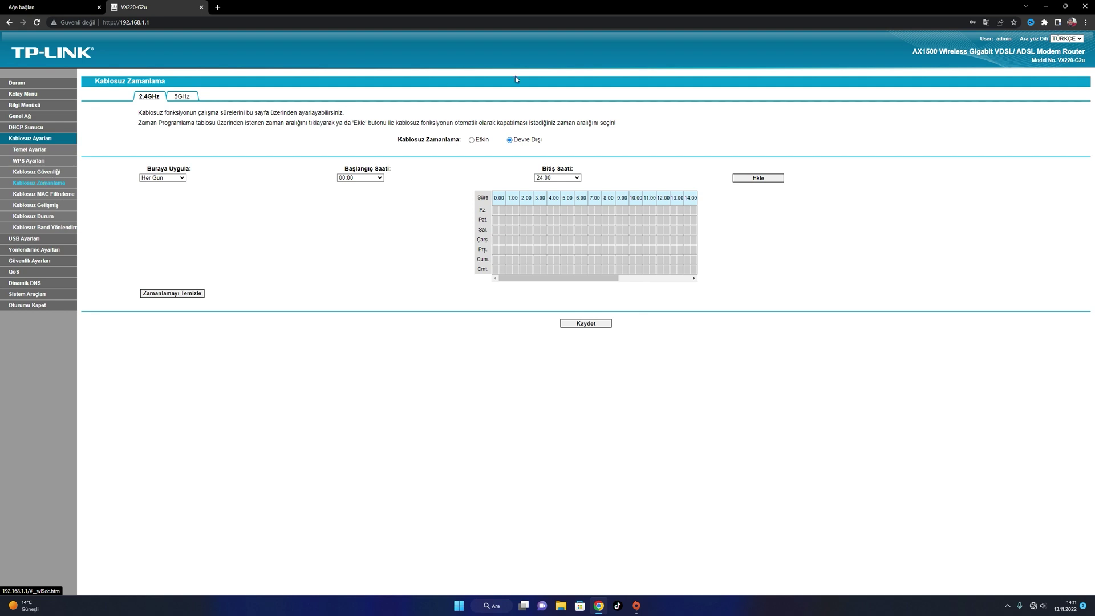
left_click(188, 98)
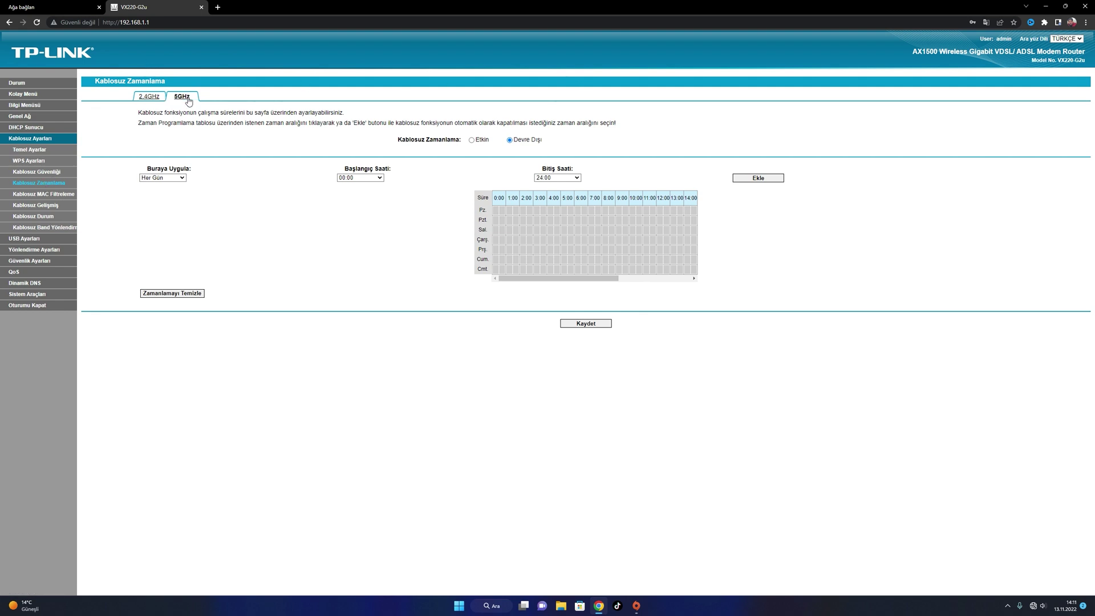
left_click(154, 98)
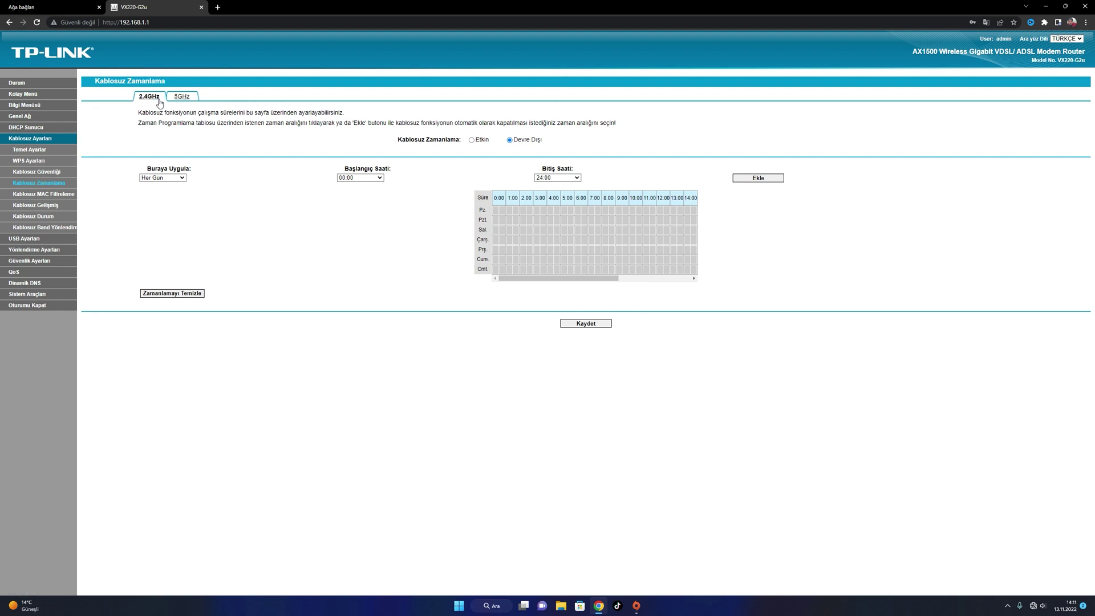
left_click(473, 140)
Set the 2.4GHz Wi‑Fi schedule to repeat every day (Her Gün)
left_click(183, 178)
left_click(166, 195)
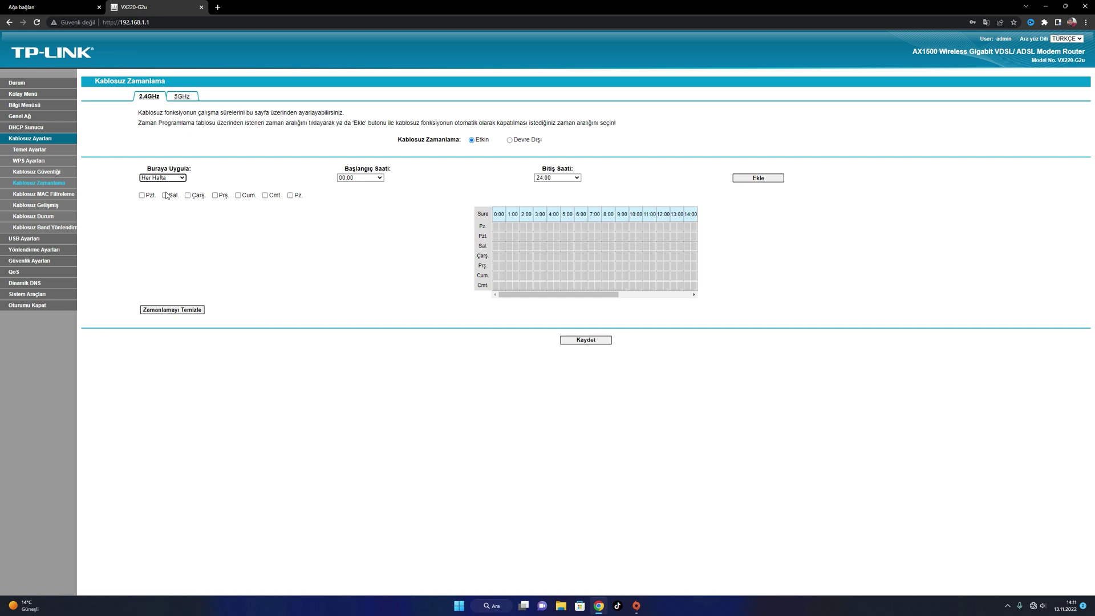
left_click(175, 178)
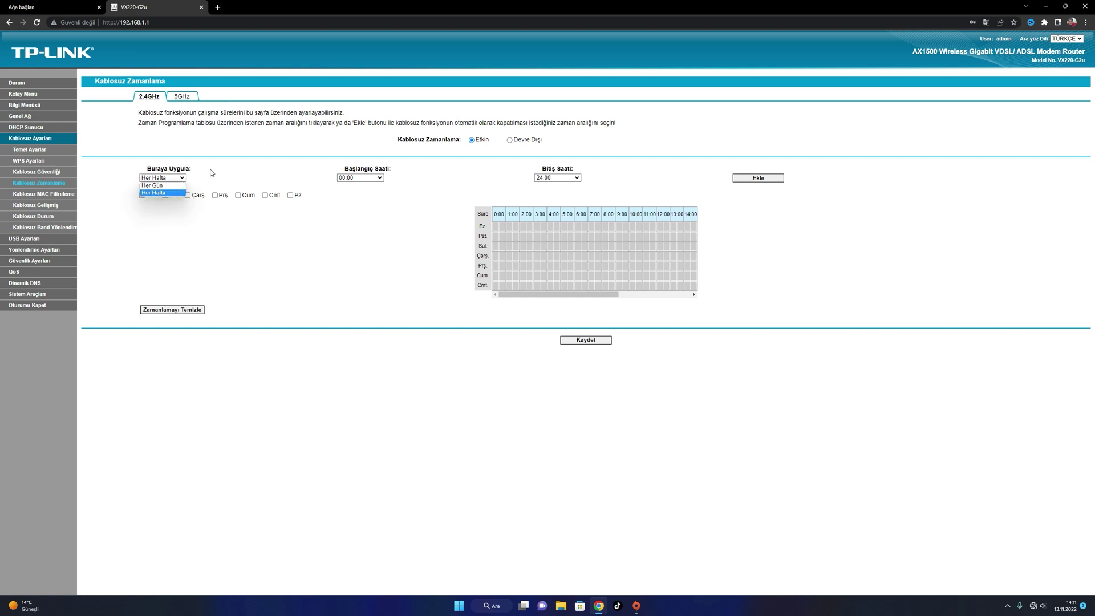
left_click(209, 172)
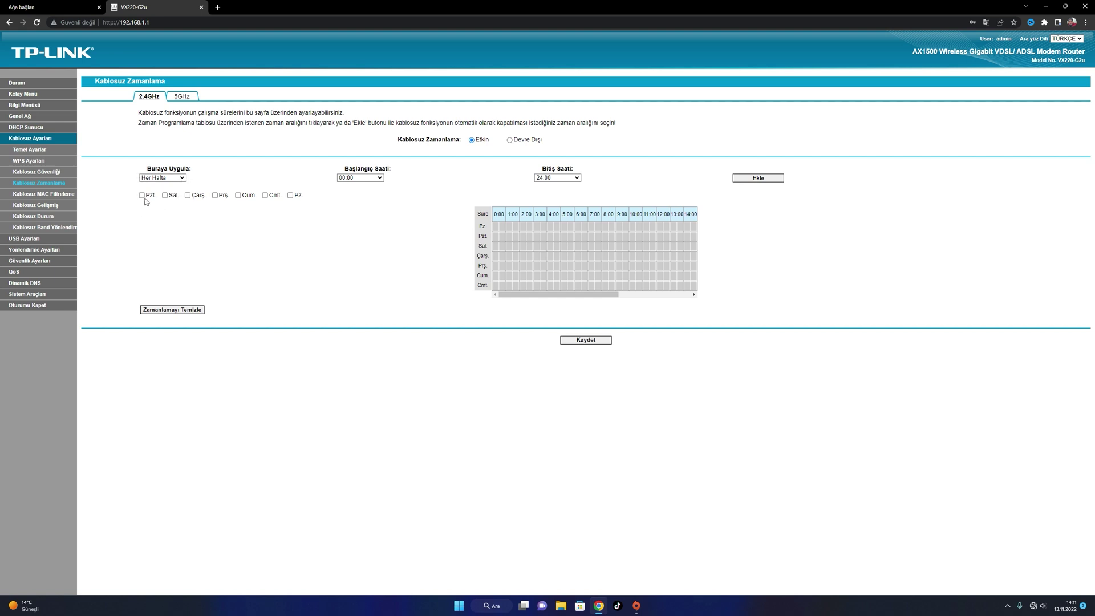
left_click(184, 178)
left_click(173, 186)
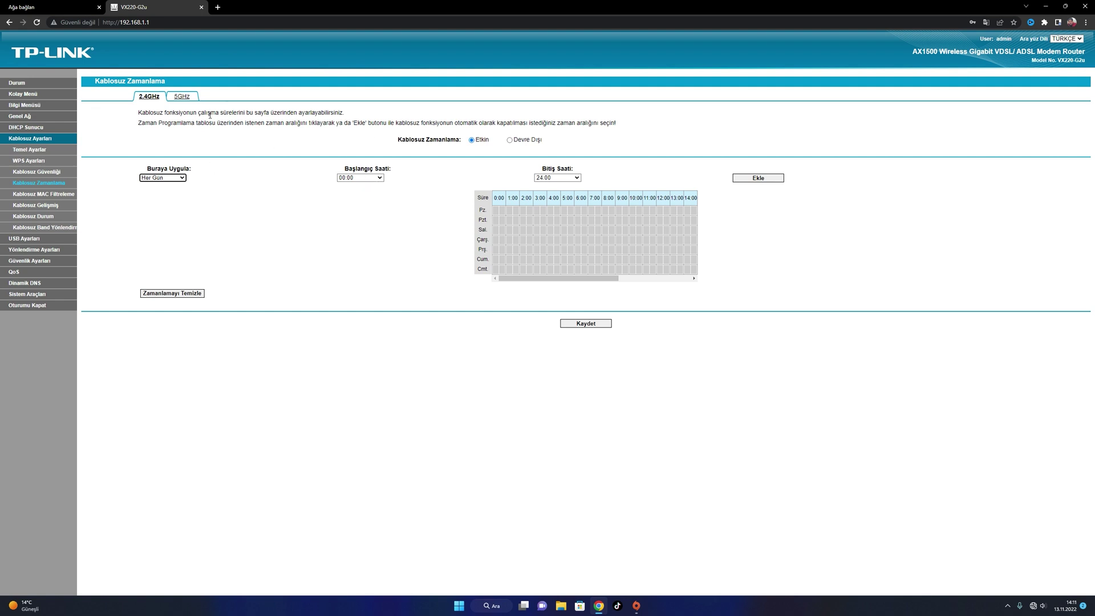
Add a daily 08:00–18:00 Wi‑Fi slot, then go to the wireless MAC filter page
left_click(380, 178)
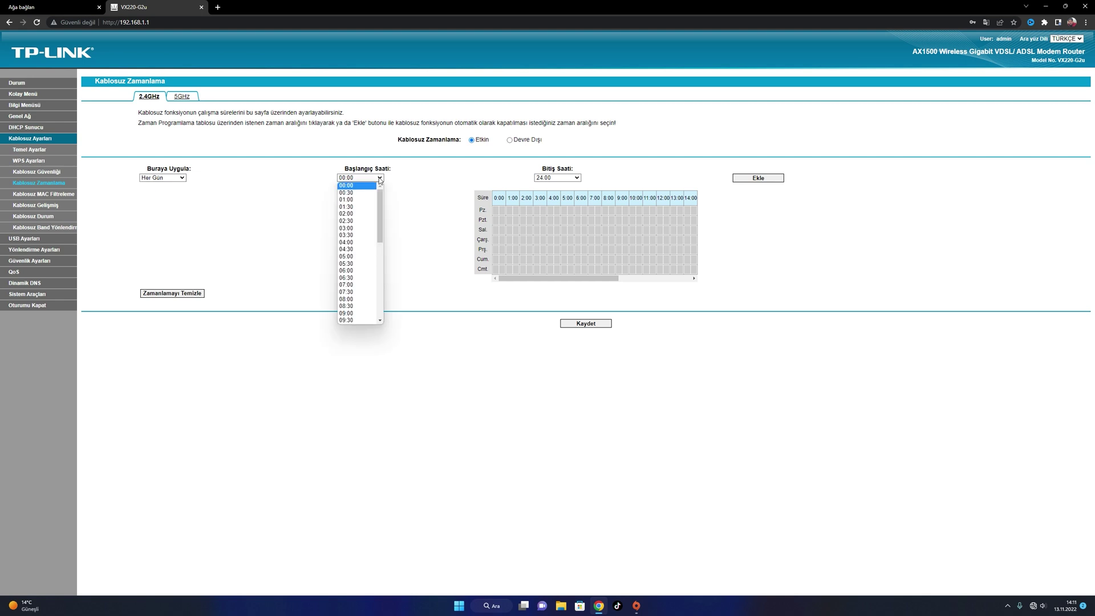
left_click(352, 297)
left_click(577, 178)
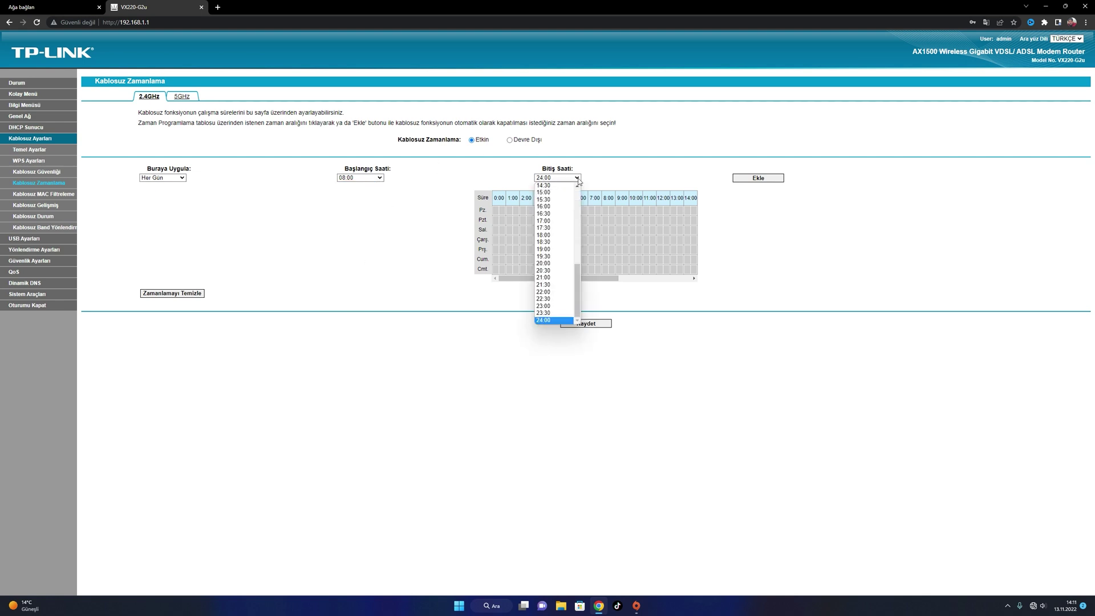
left_click(554, 235)
left_click(753, 179)
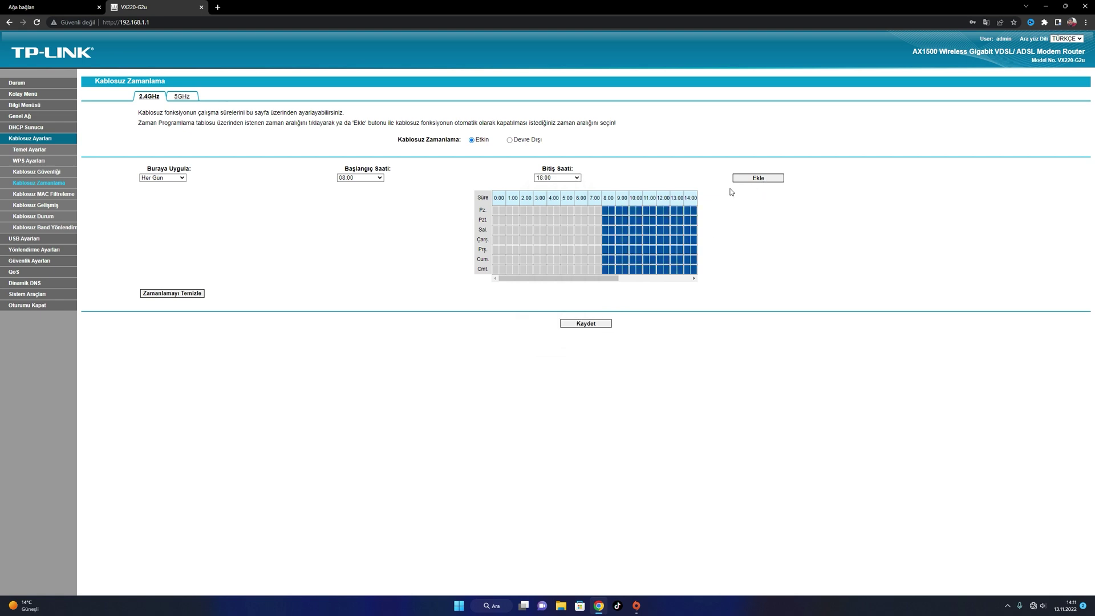
left_click_drag(580, 285, 630, 284)
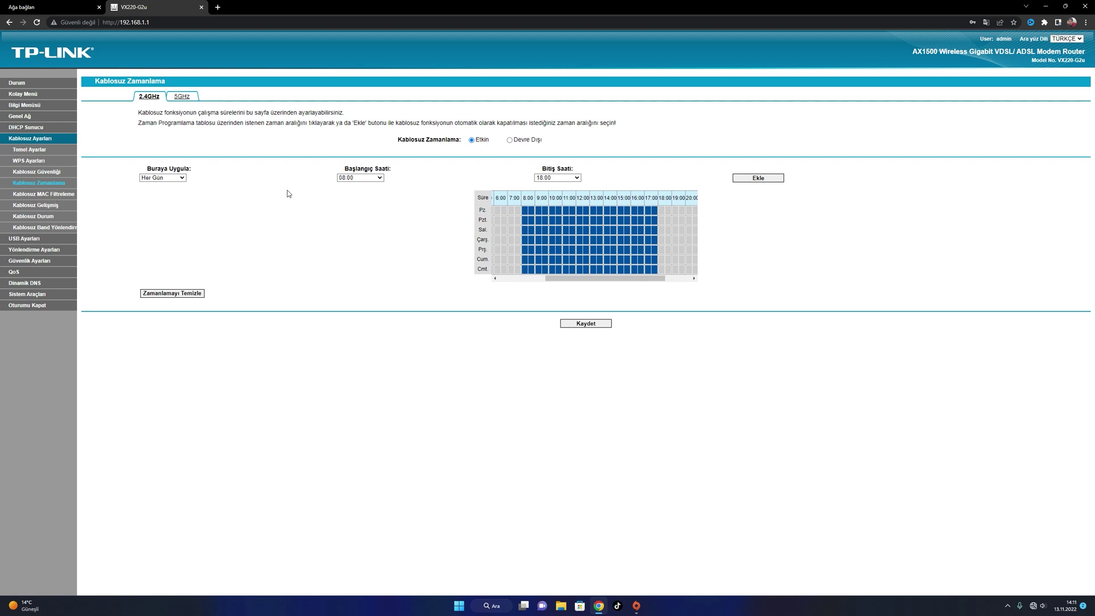
left_click(63, 196)
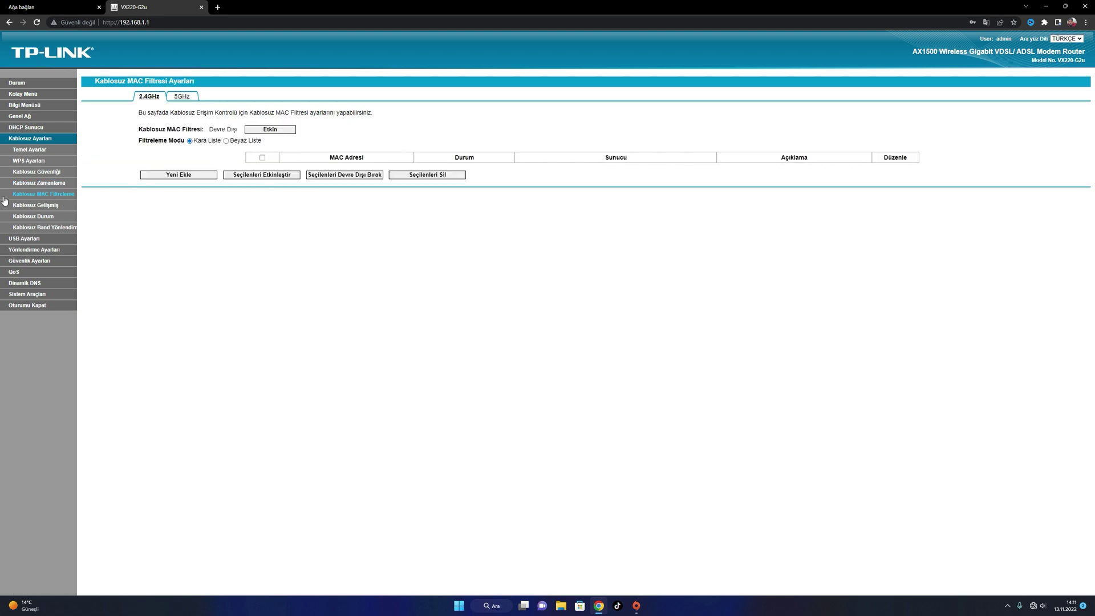
Enable wireless MAC filtering and start a new entry for Misafir2_196A_2.4GHz
left_click(274, 132)
left_click(188, 175)
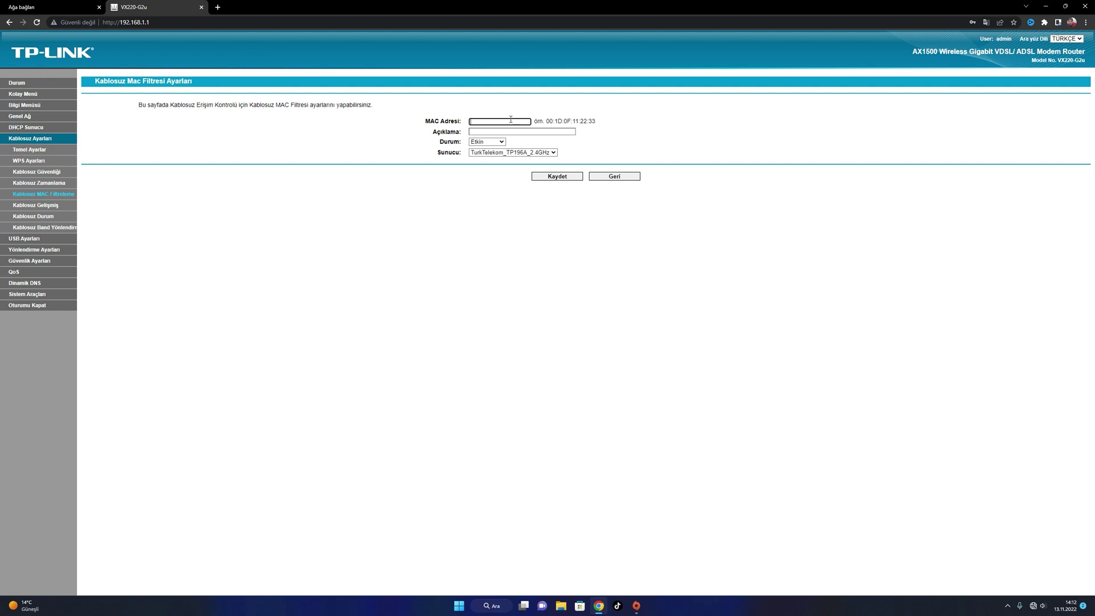
left_click(553, 153)
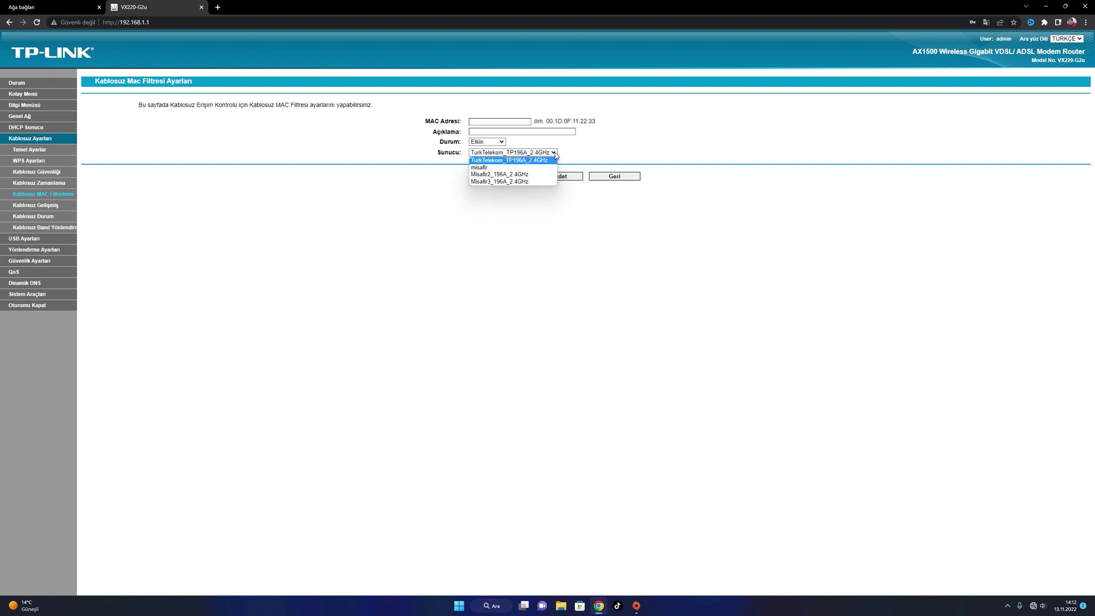
left_click(518, 175)
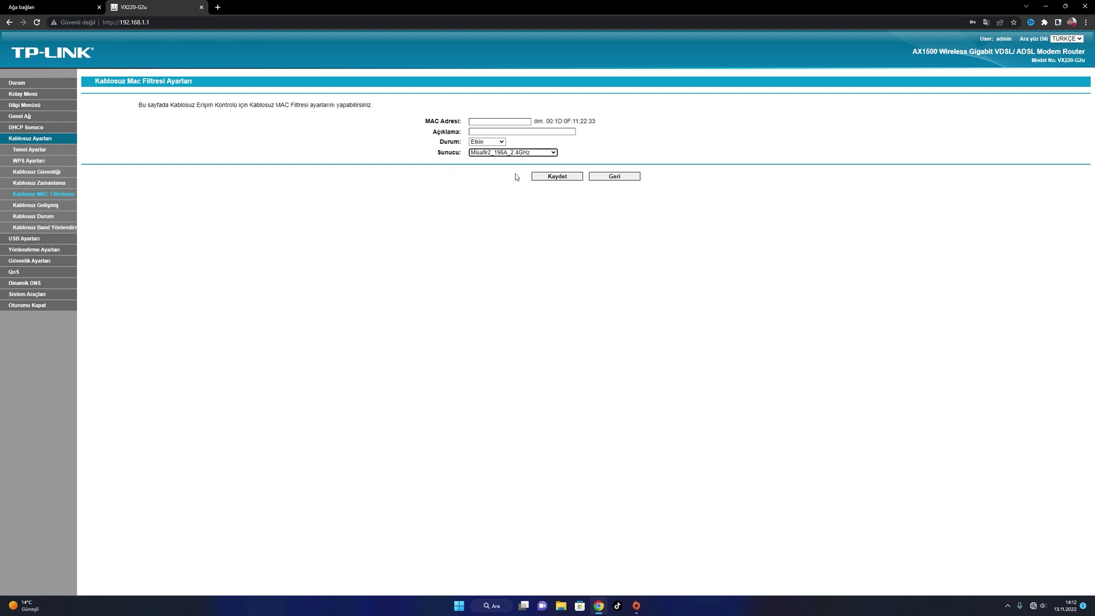
left_click(495, 122)
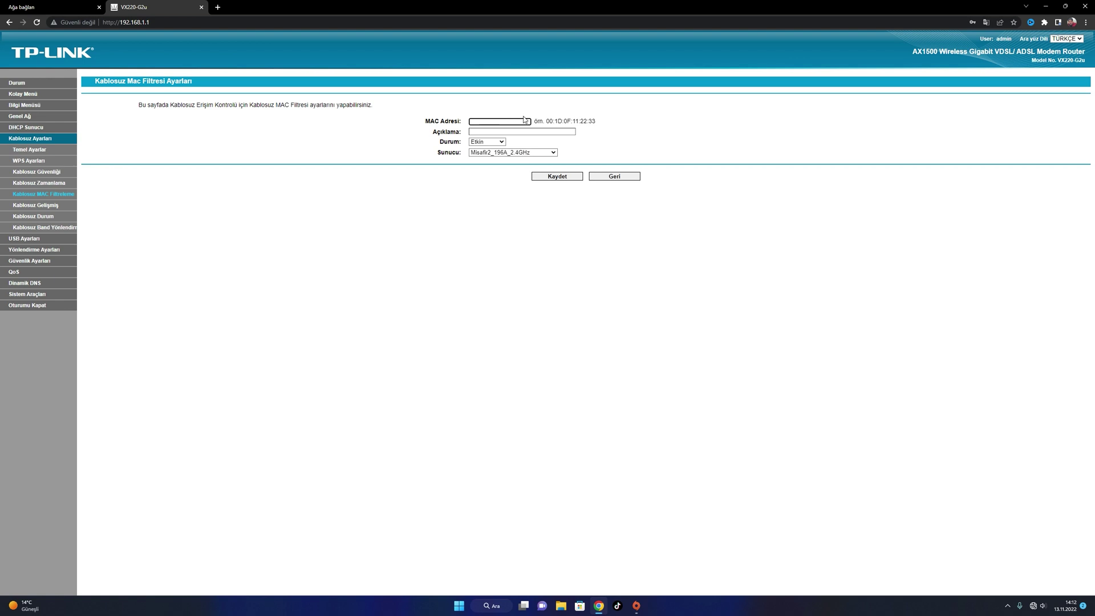
left_click_drag(595, 122, 558, 123)
left_click_drag(673, 135, 576, 153)
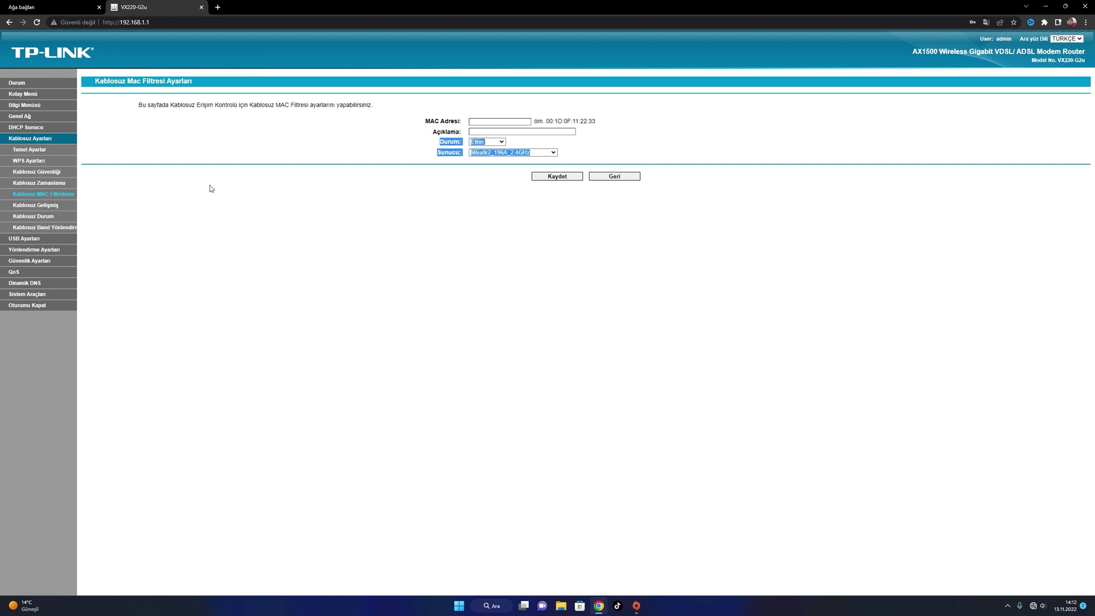
left_click(28, 150)
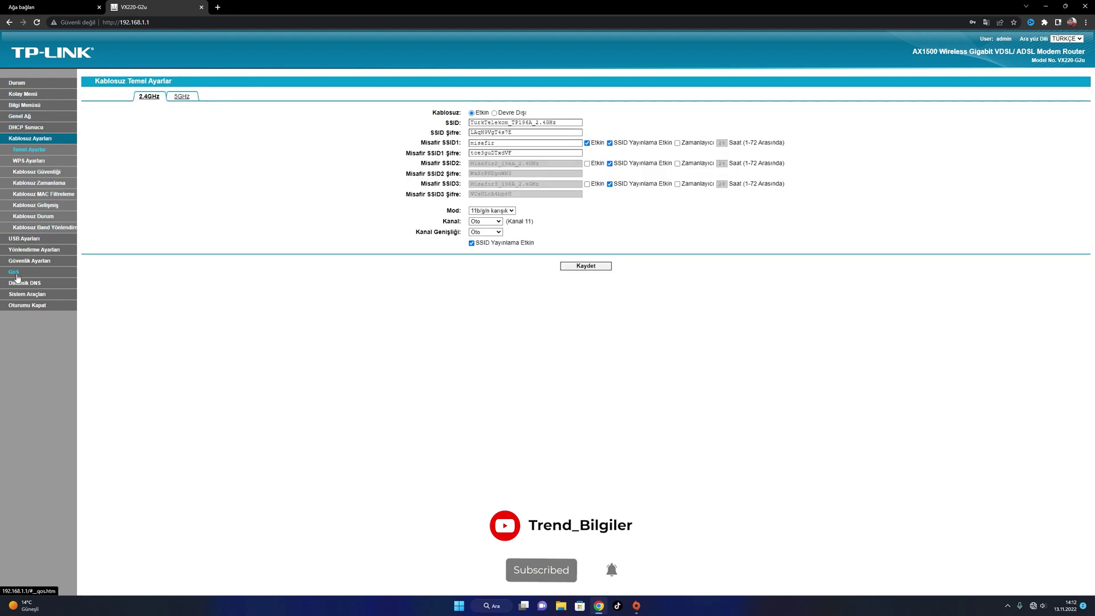
Open Port Yönlendirme and start a rule forwarding to device 192.168.1.100
left_click(17, 116)
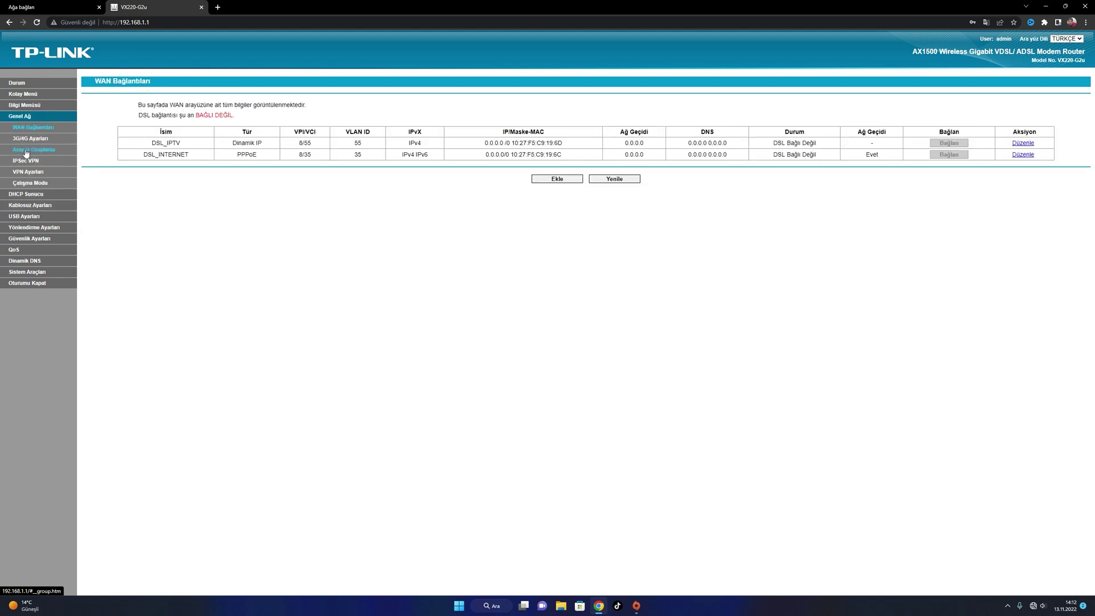
left_click(16, 94)
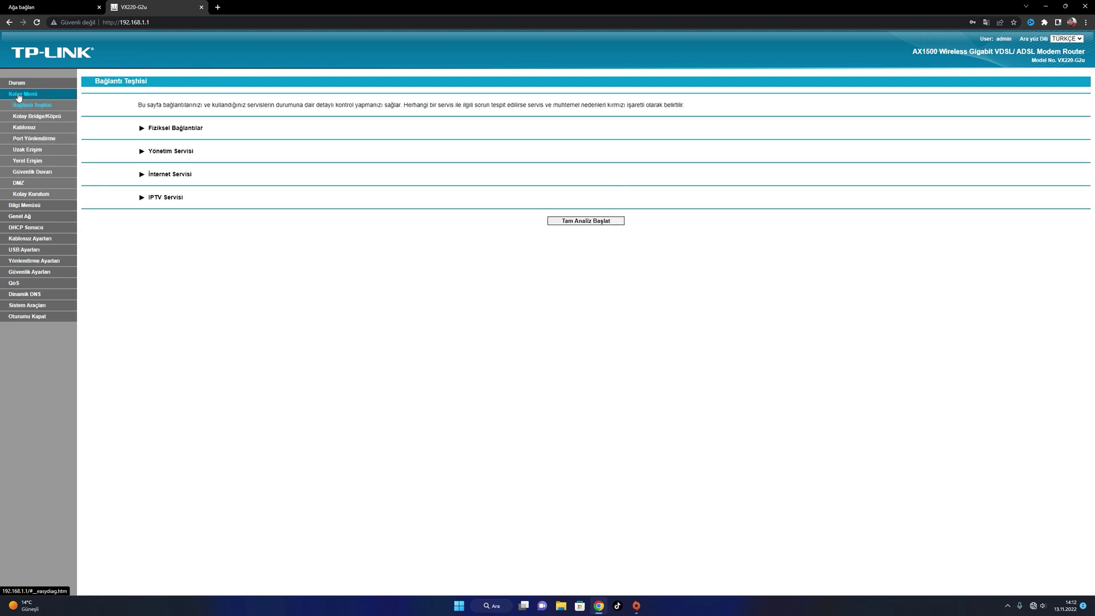
left_click(47, 139)
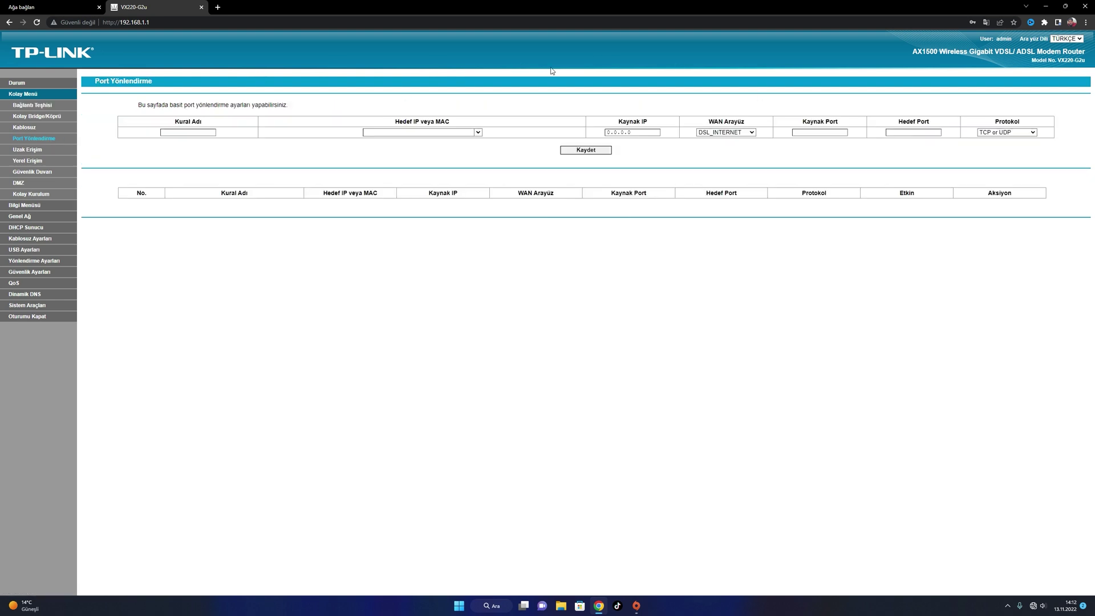
left_click(197, 133)
left_click(477, 132)
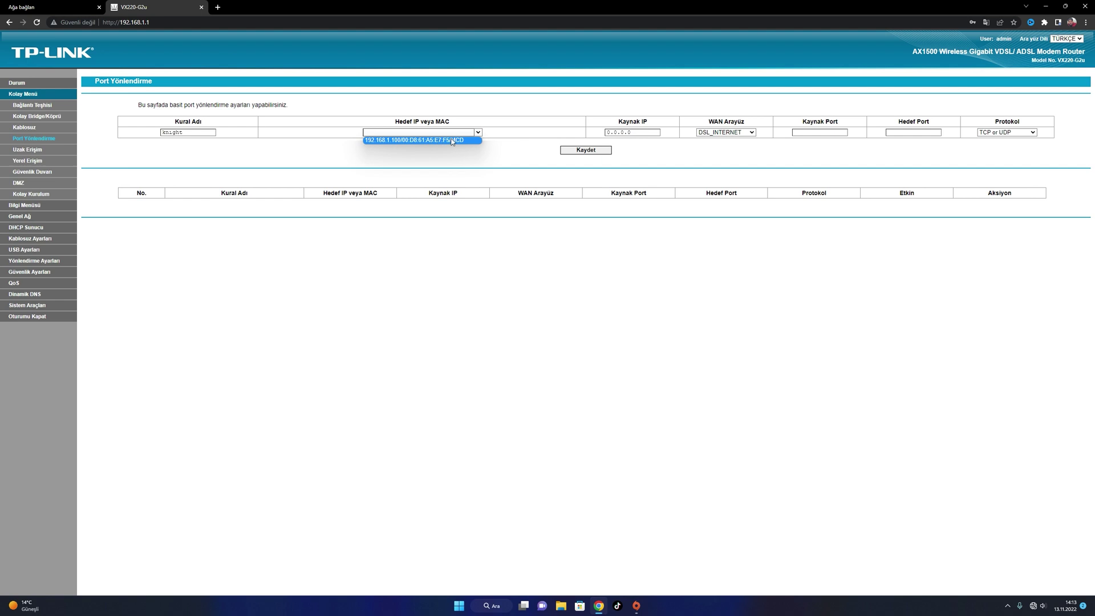
left_click(452, 141)
Step through the rule's source IP, source port and destination port fields, then open USB Ayarları
left_click(642, 132)
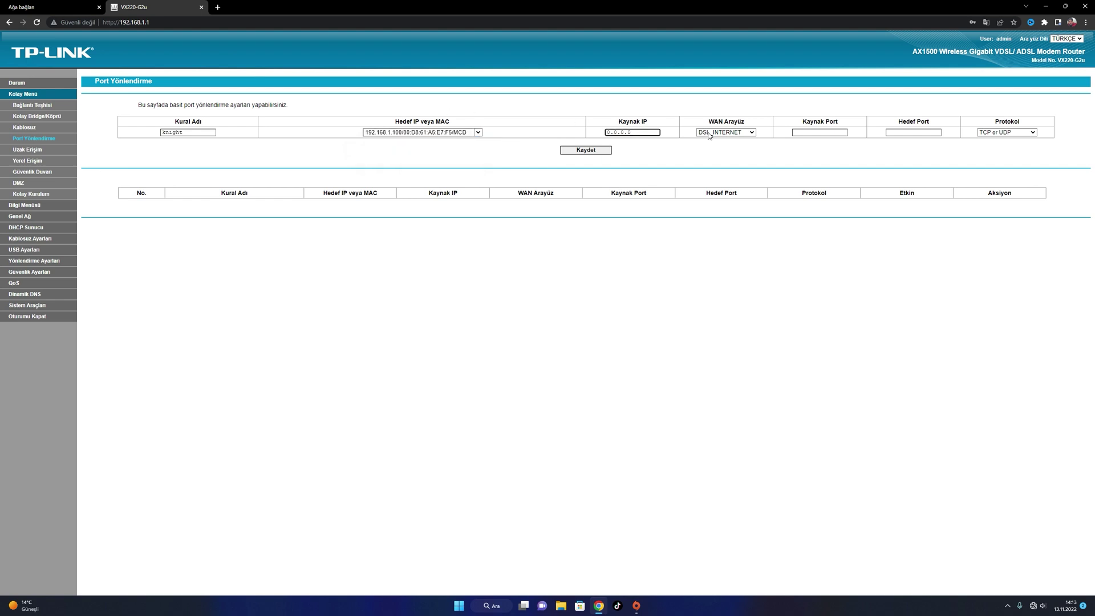
left_click(814, 132)
left_click(914, 133)
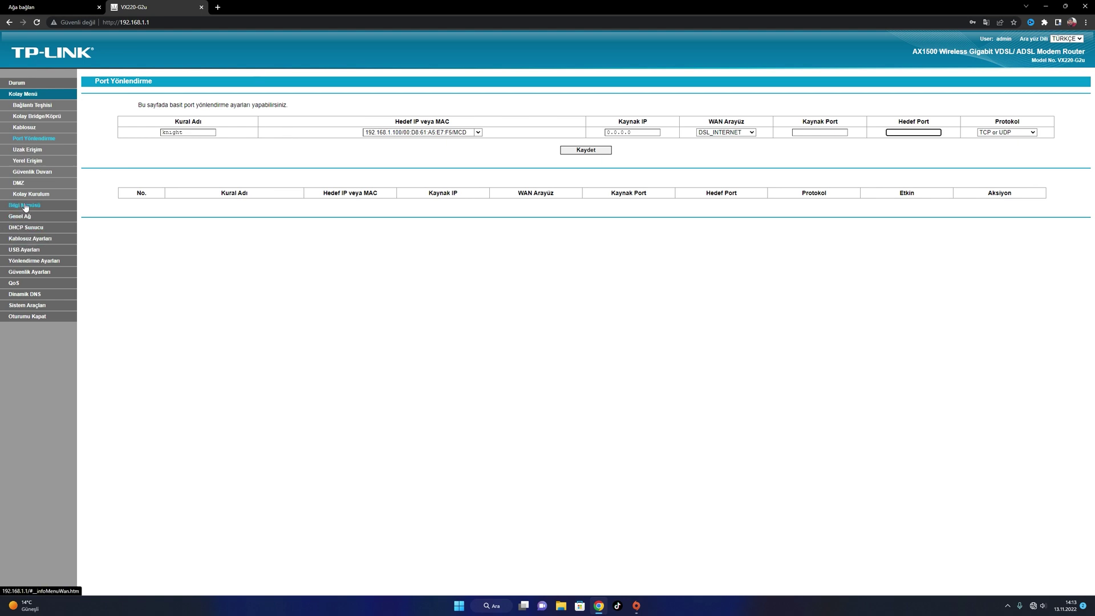
left_click(23, 250)
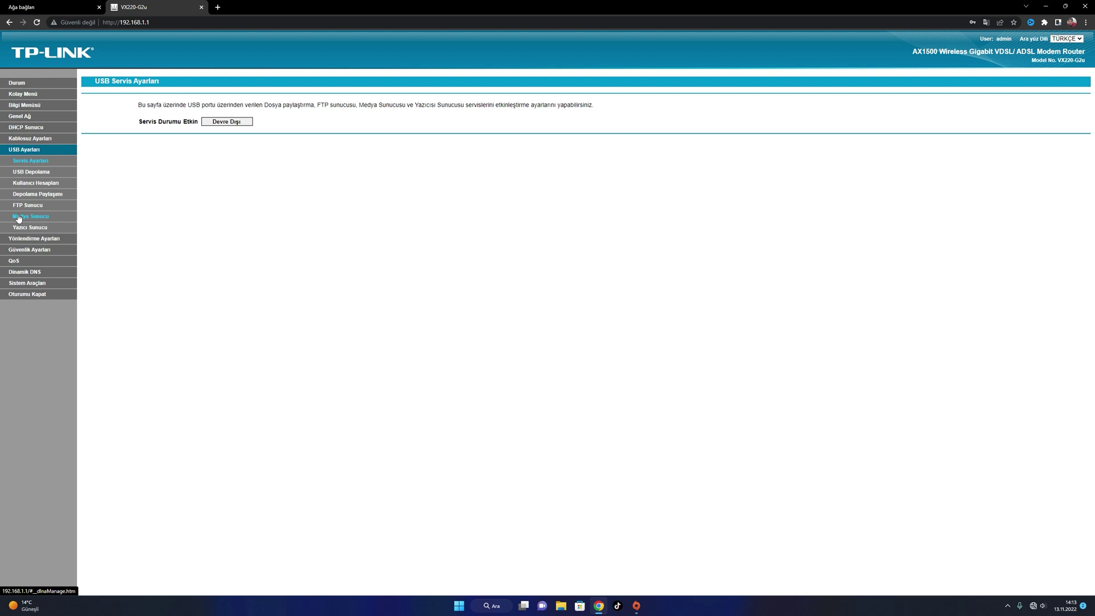
Browse Genel Ağ, Sistem Araçları logs, QoS, Güvenlik Ayarları and WAN Kullanıcı Grubu, ending on Görev Zamanlama
left_click(22, 116)
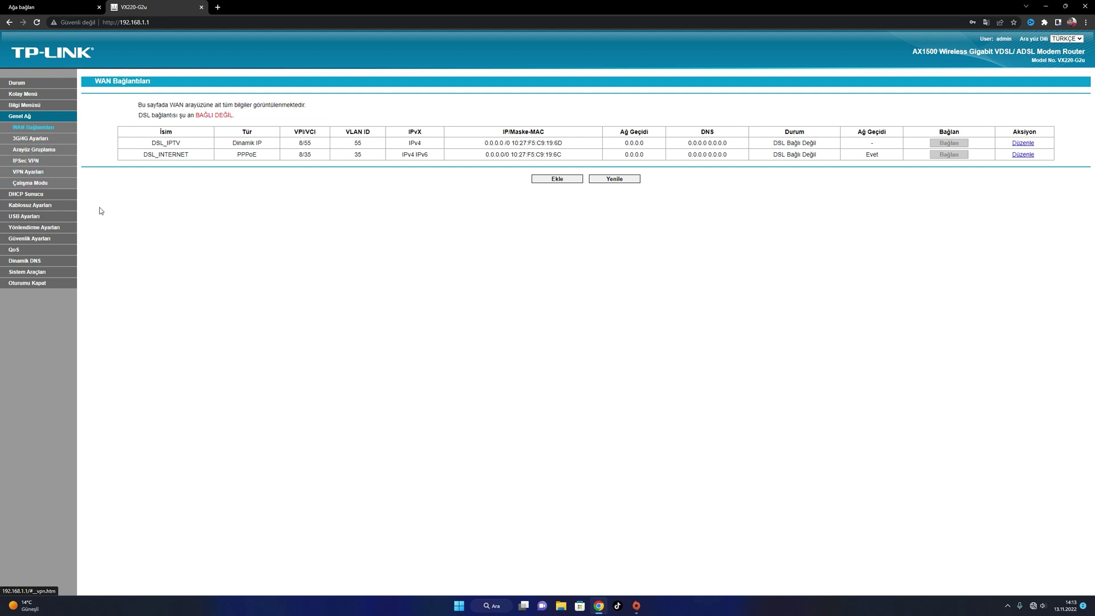
left_click(38, 273)
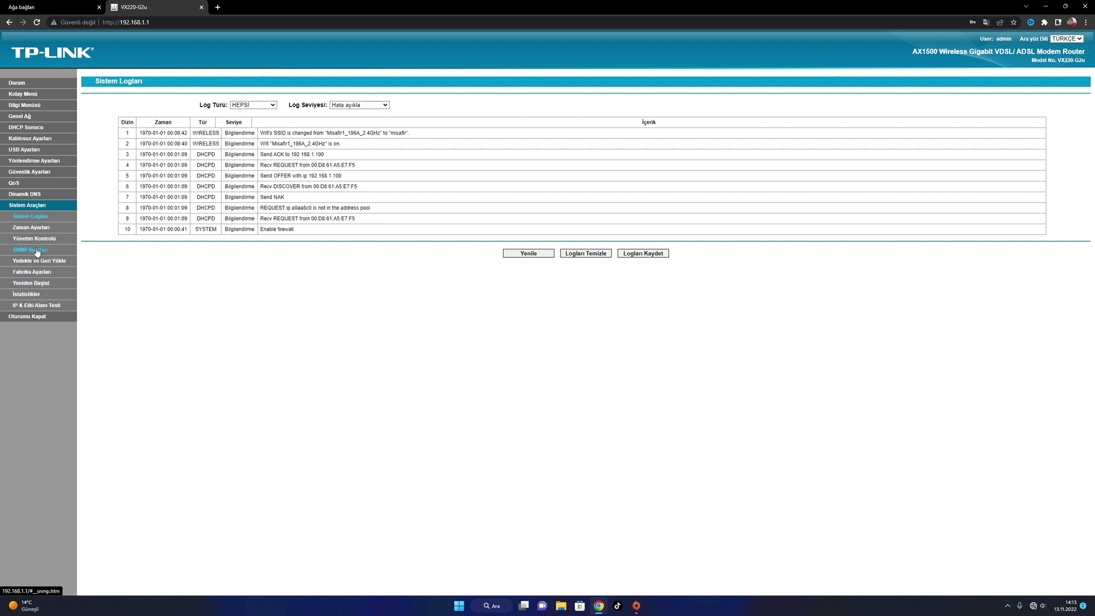
left_click(25, 184)
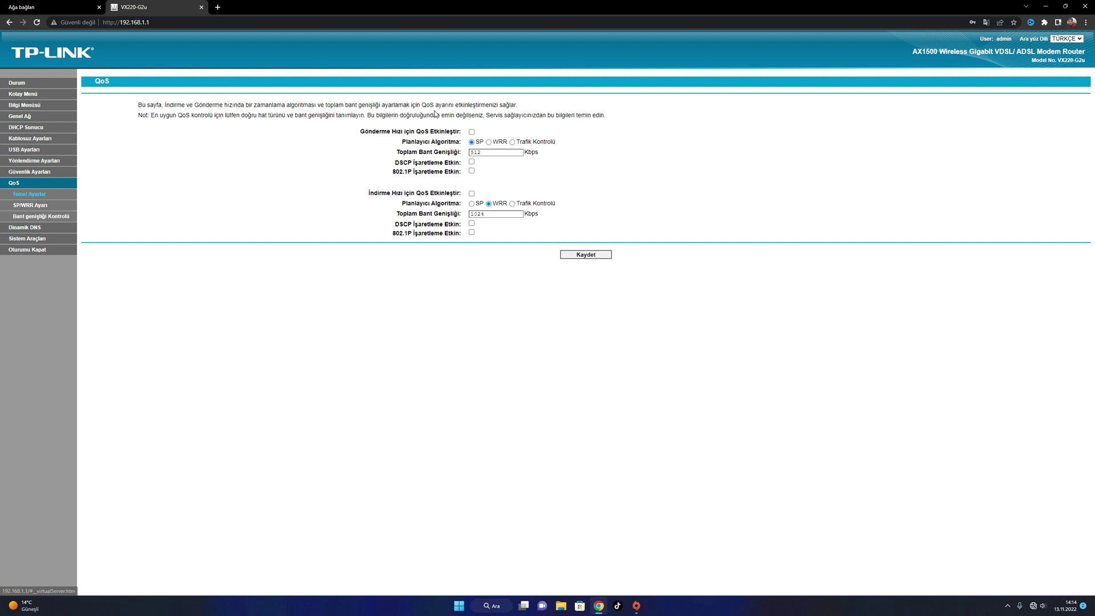
left_click(42, 173)
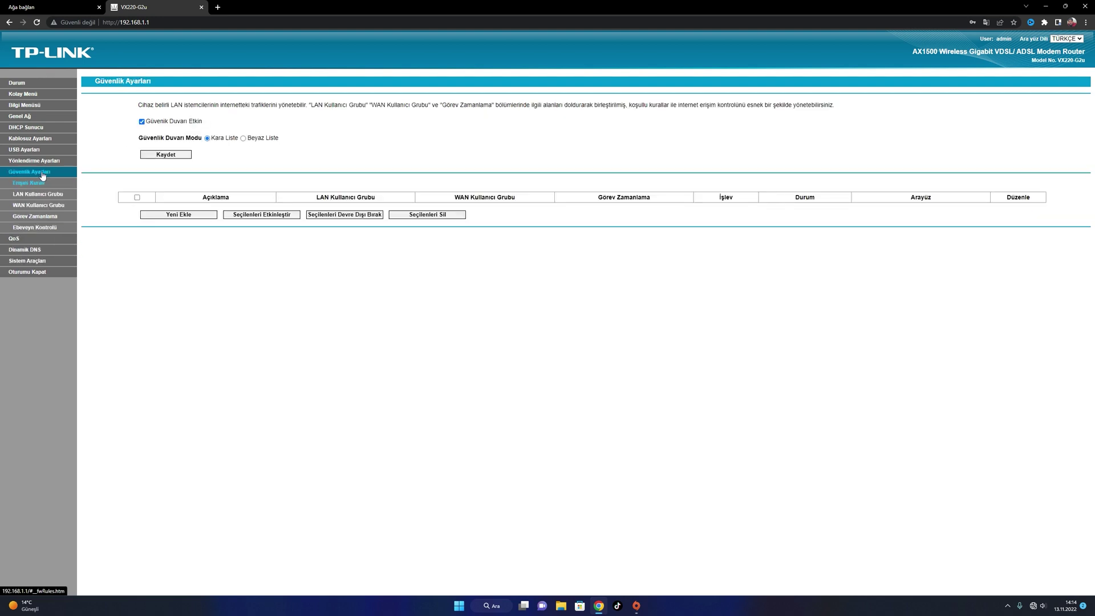
left_click(64, 209)
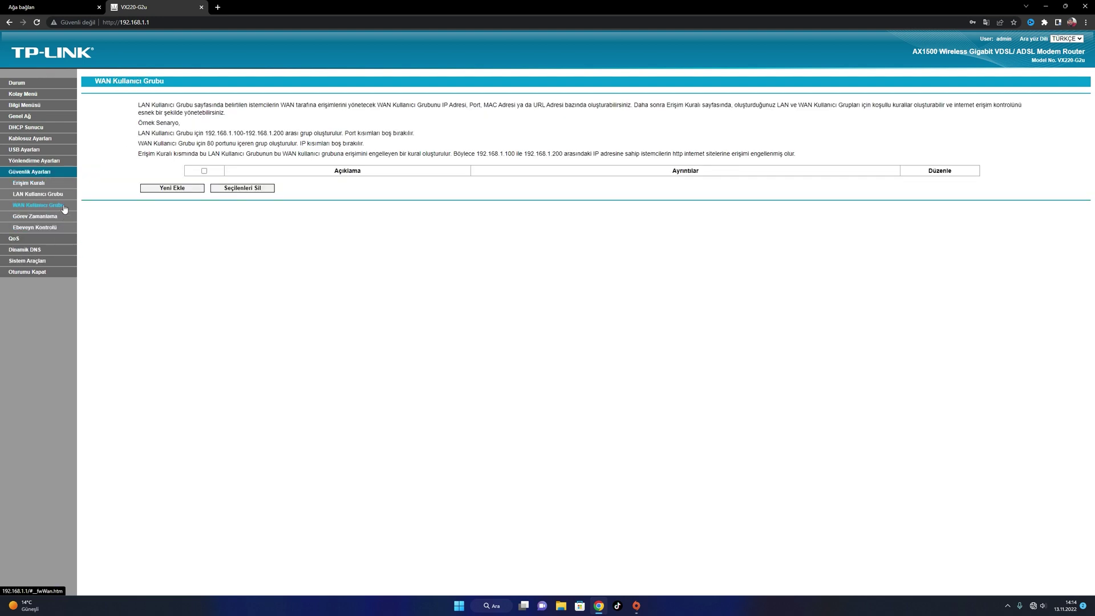
left_click(36, 218)
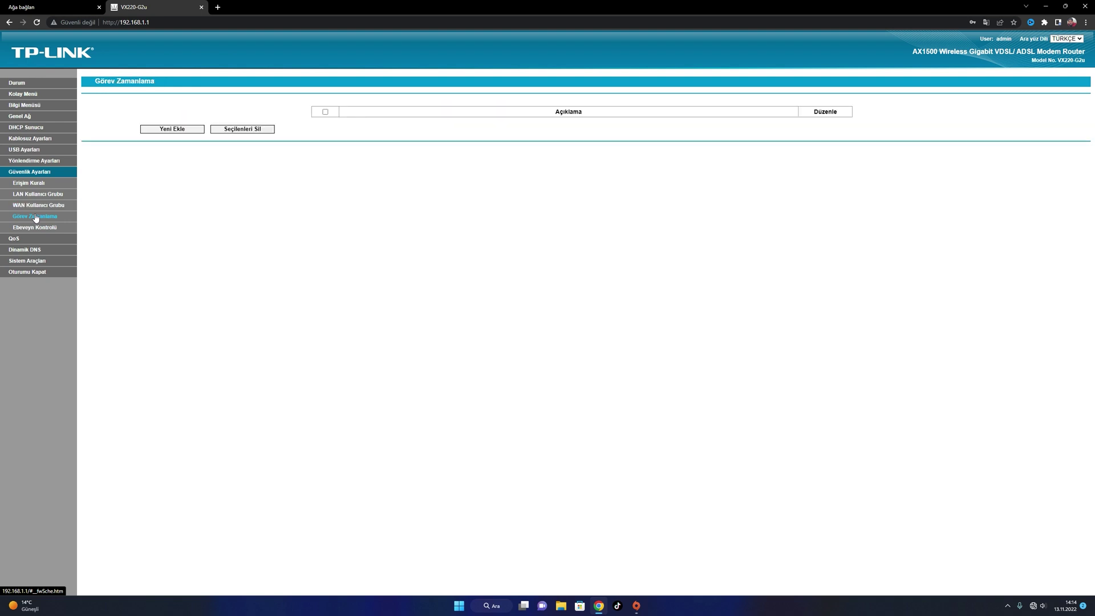
Create a new Her Gün task schedule entry running from 08:00 to 18:00
left_click(182, 131)
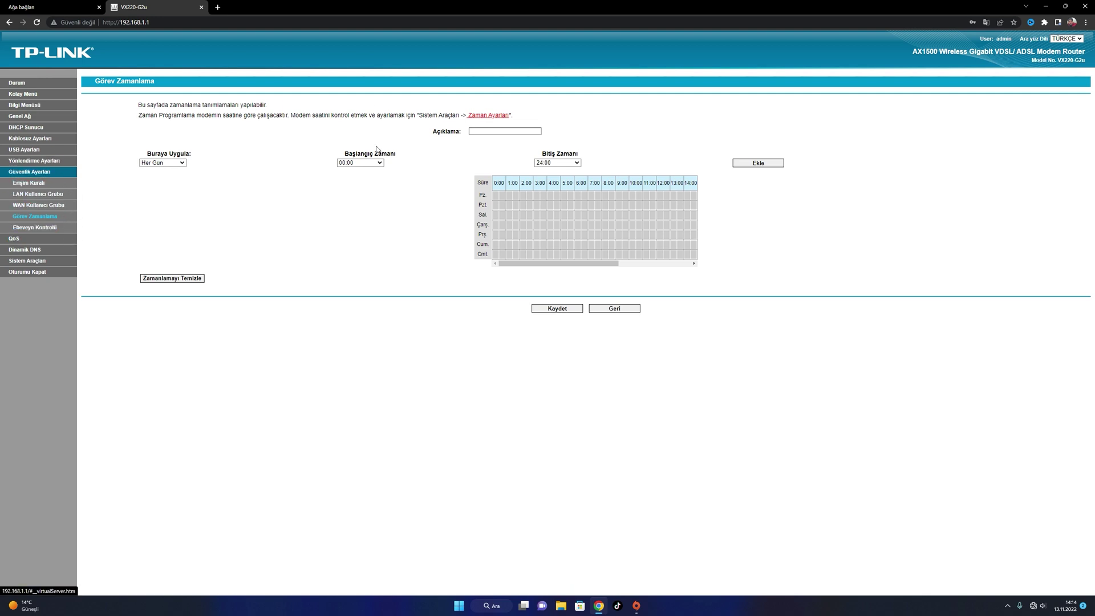
left_click(494, 132)
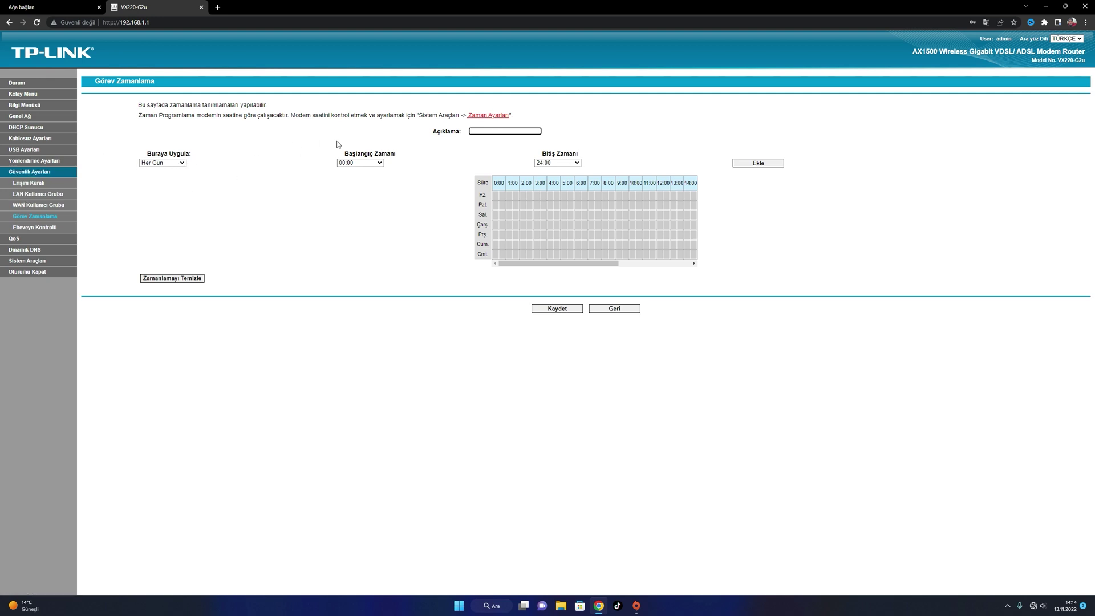
left_click(379, 163)
scroll(378, 197, "down", 2)
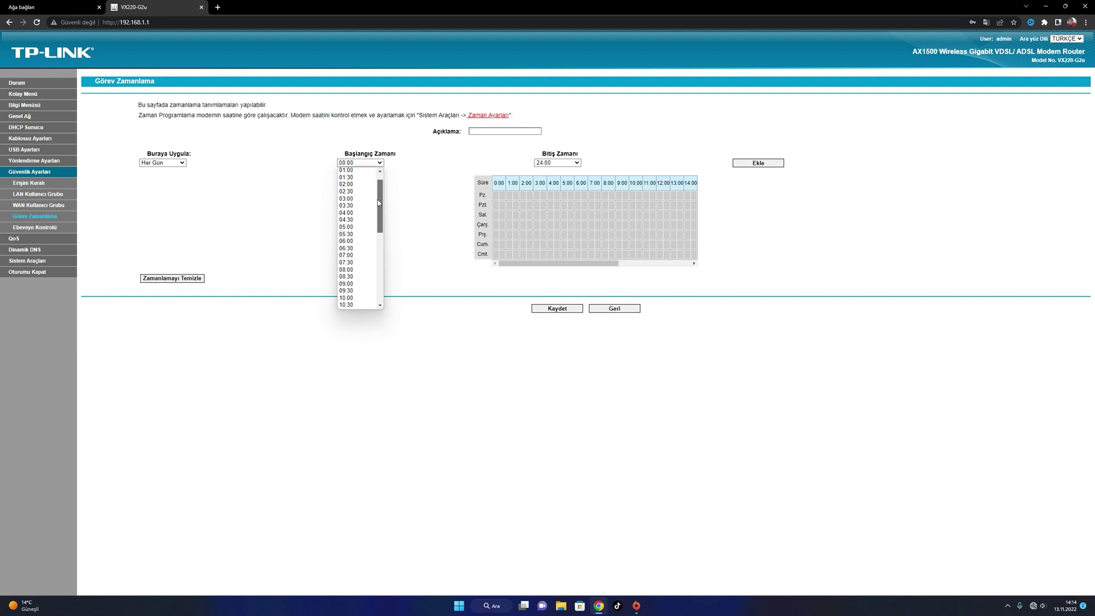
left_click(359, 243)
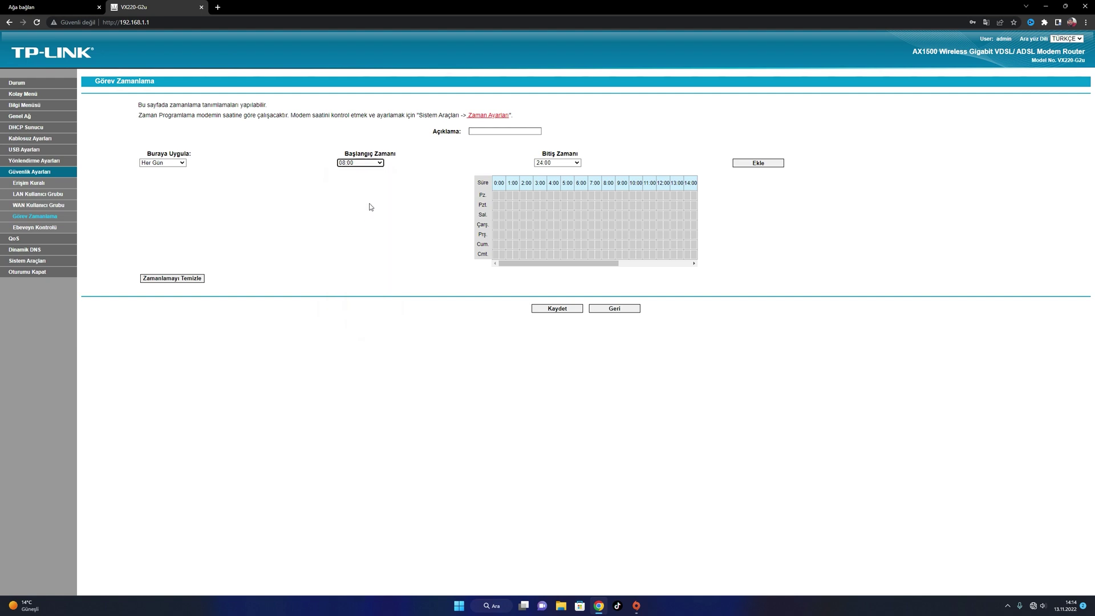
left_click(555, 164)
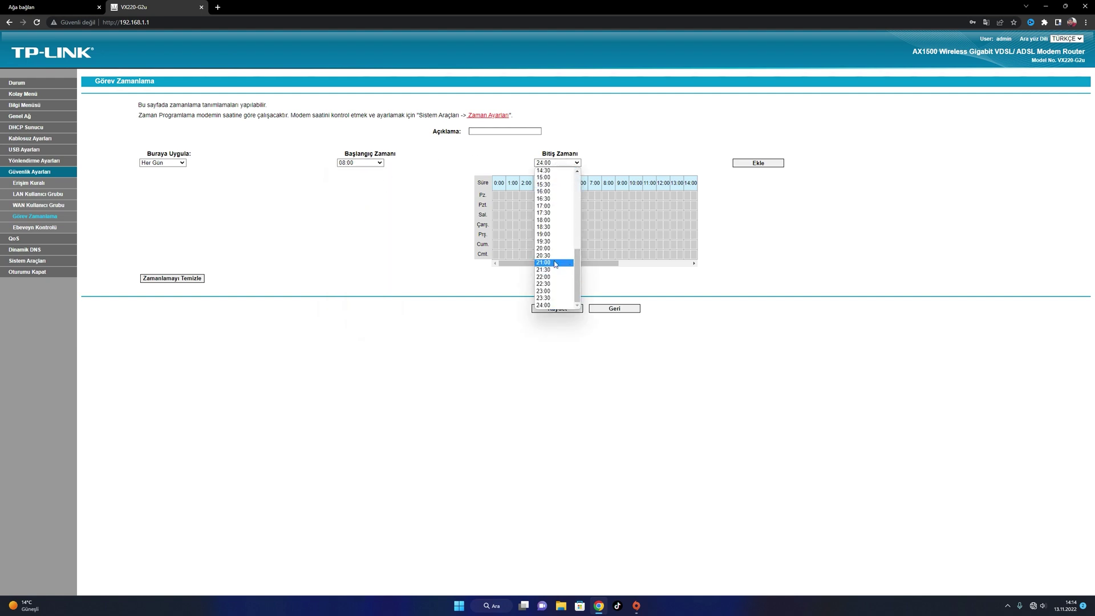
left_click(548, 222)
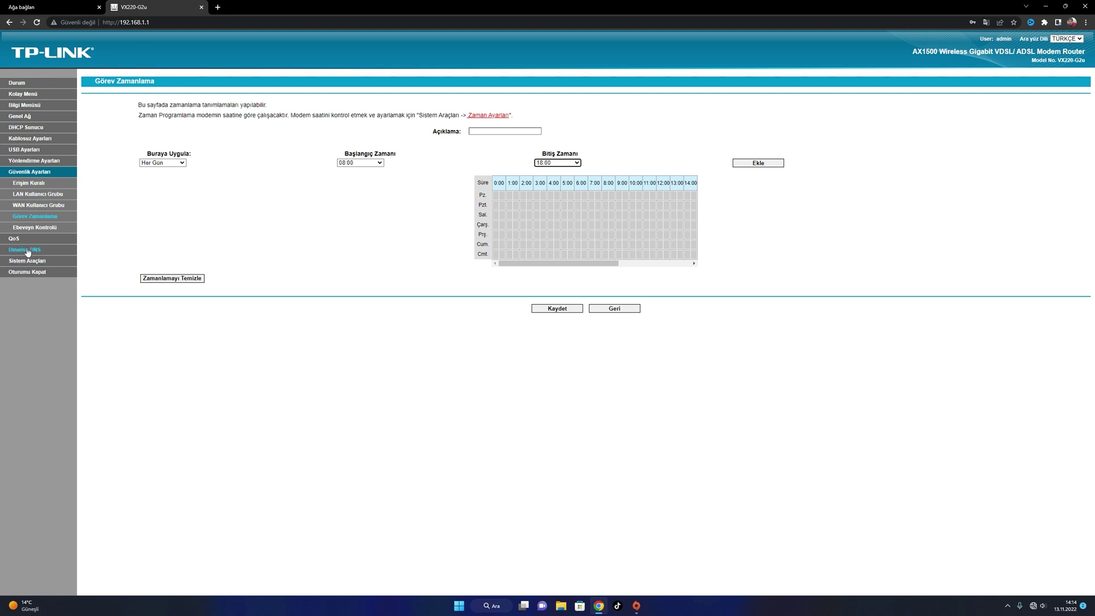
In Ebeveyn Kontrolü, copy this computer's MAC address into the parent PC MAC field
left_click(30, 183)
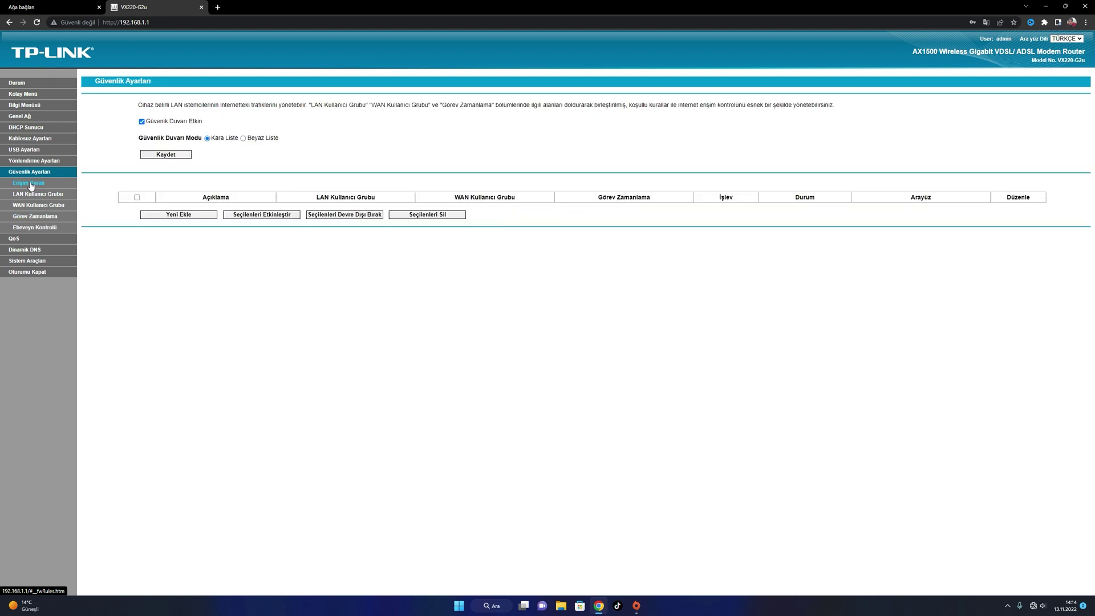
left_click(45, 230)
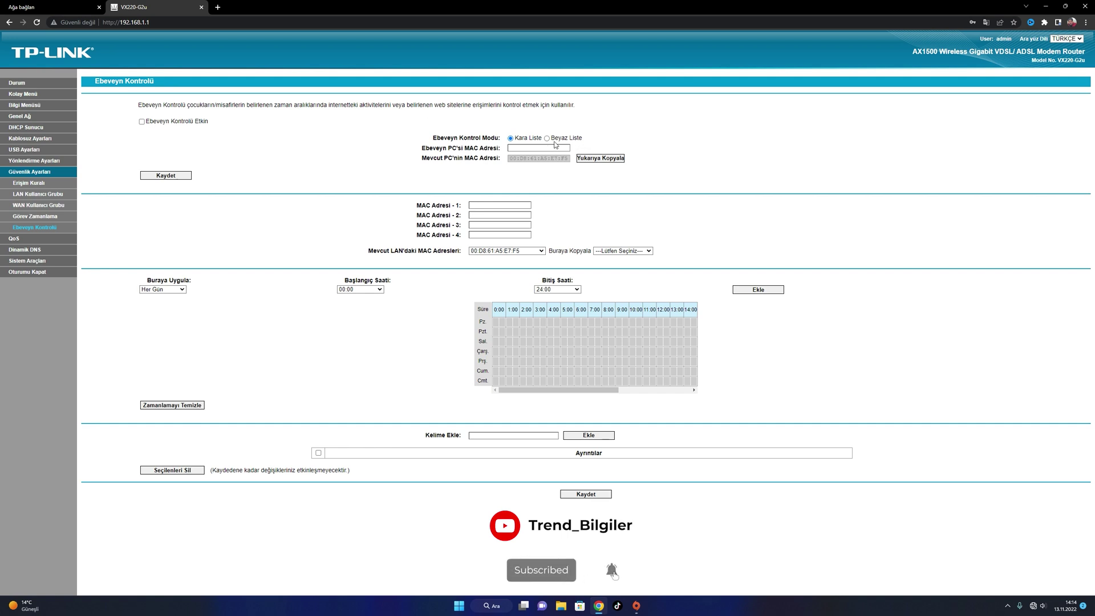
left_click(531, 147)
mouse_move(564, 160)
left_mouse_down()
mouse_move(505, 159)
mouse_move(568, 160)
left_mouse_up()
triple_click(531, 159)
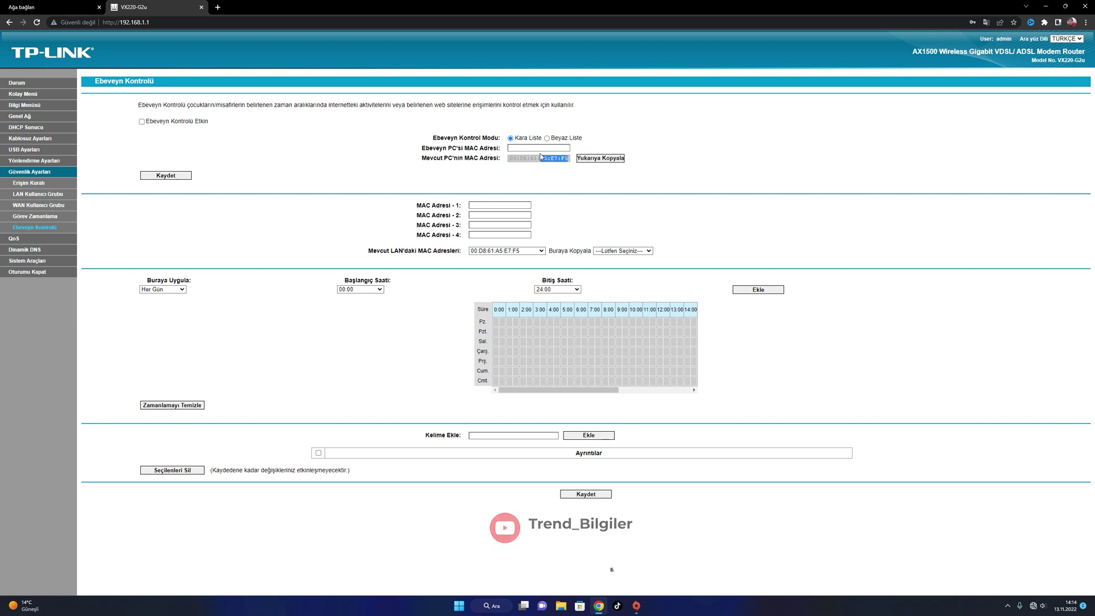
left_click(591, 159)
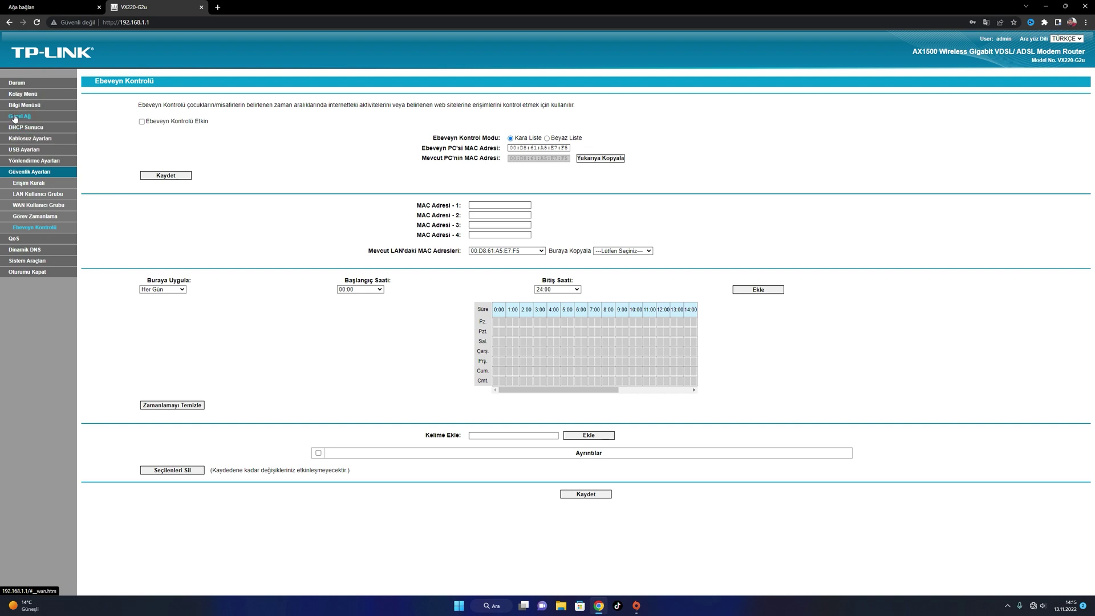
left_click(15, 118)
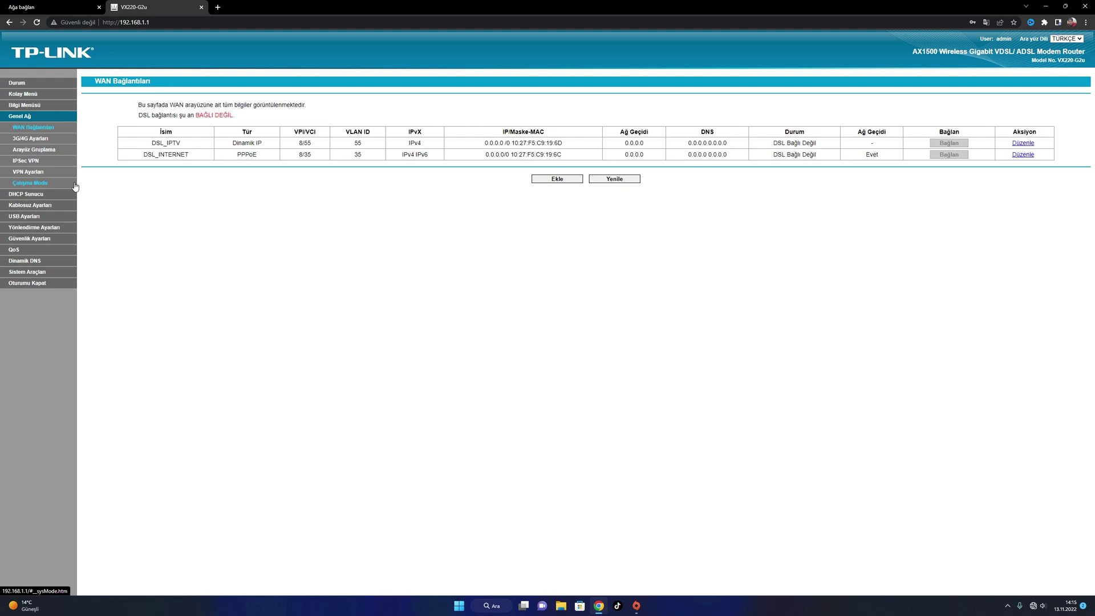
Reload the router admin page at 192.168.1.1
left_click(17, 82)
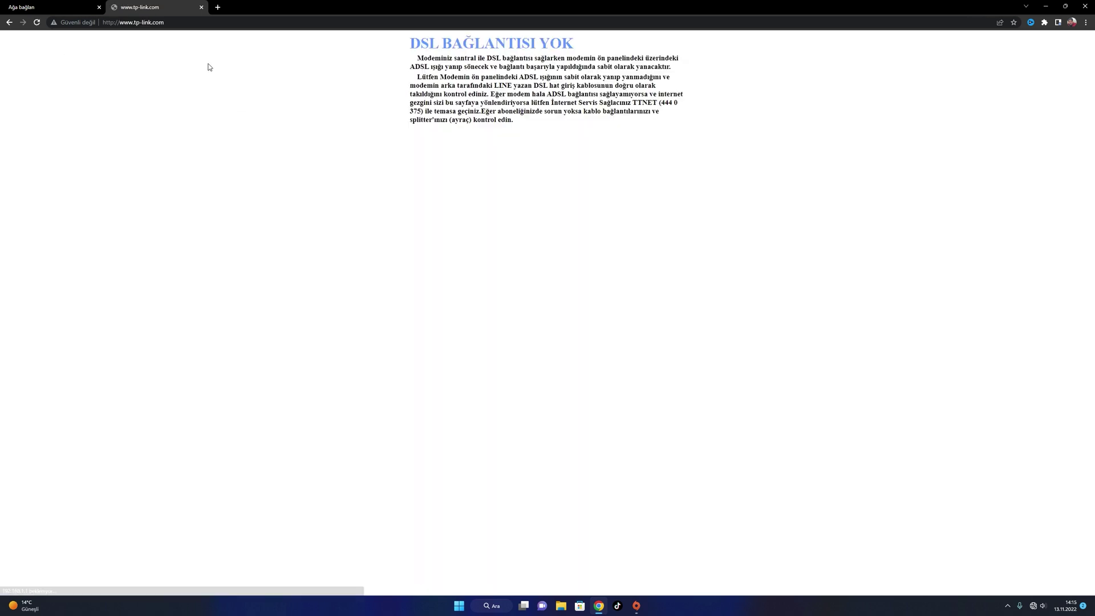
left_click(152, 23)
type("19")
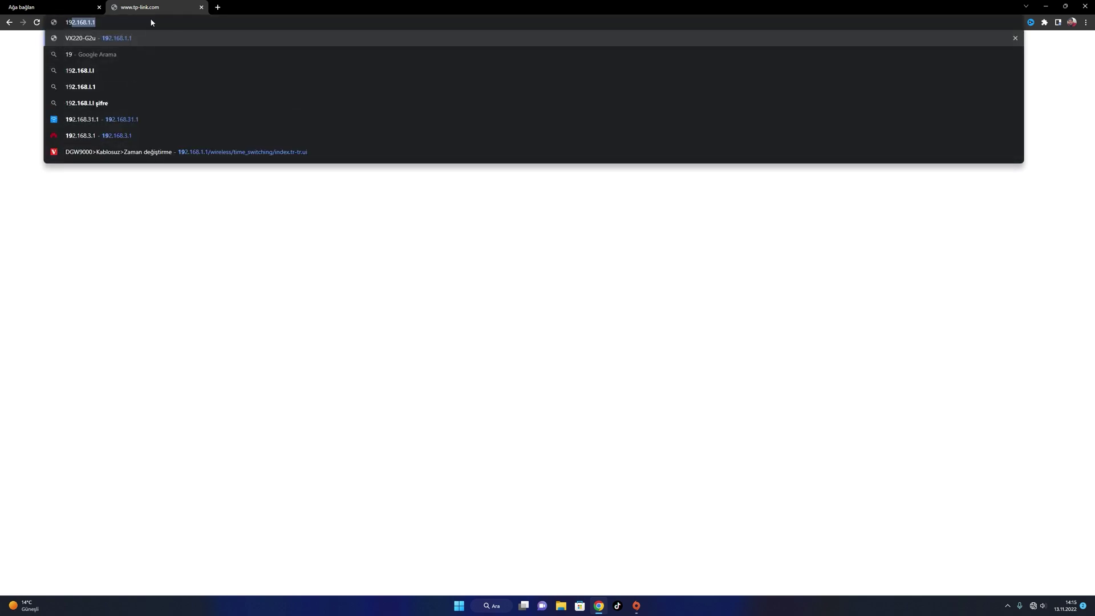
type("2.168.1.1")
key("Return")
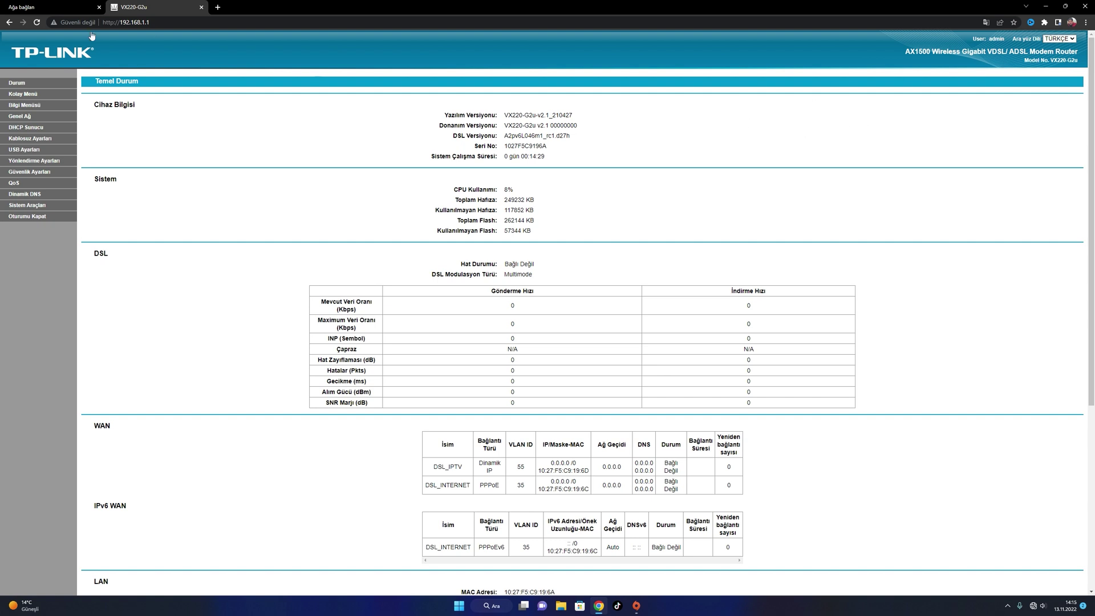
Go to Genel Ağ > WAN Bağlantıları and edit the DSL_INTERNET connection
left_click(23, 94)
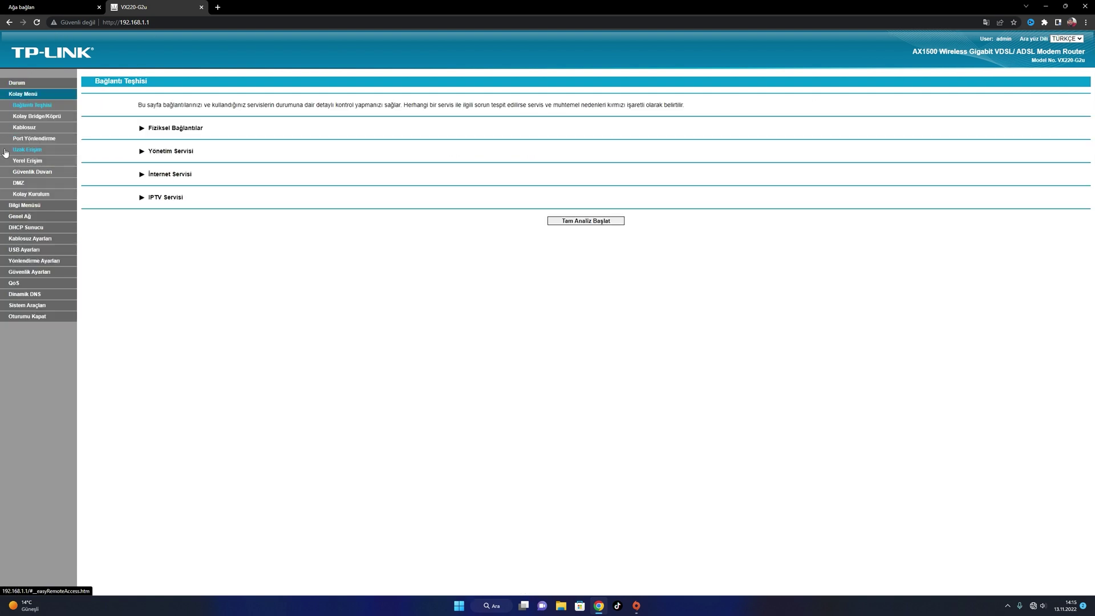
left_click(25, 194)
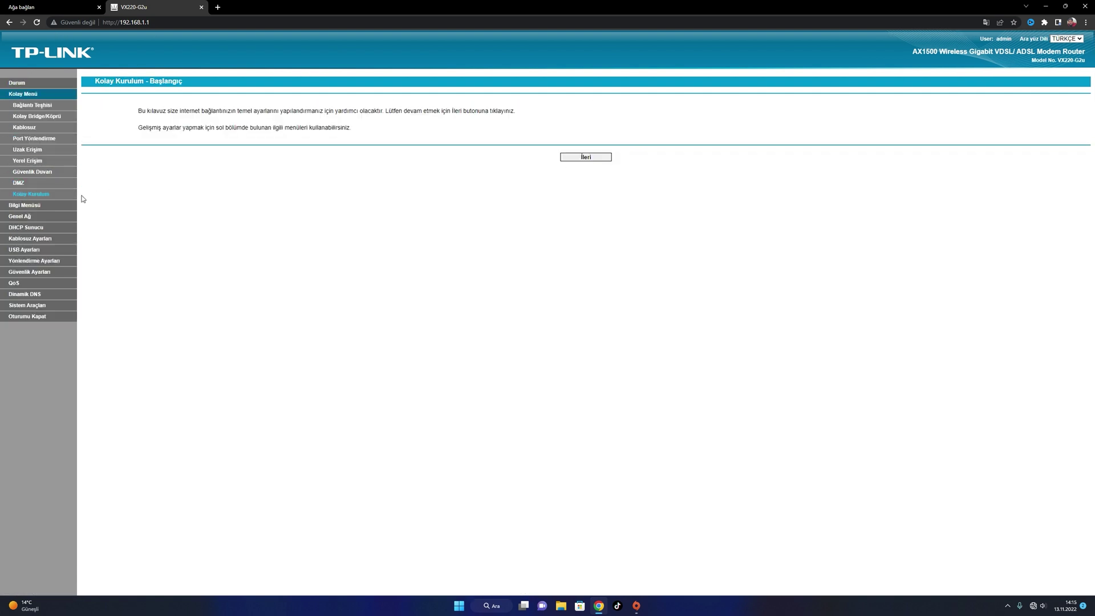
left_click(33, 218)
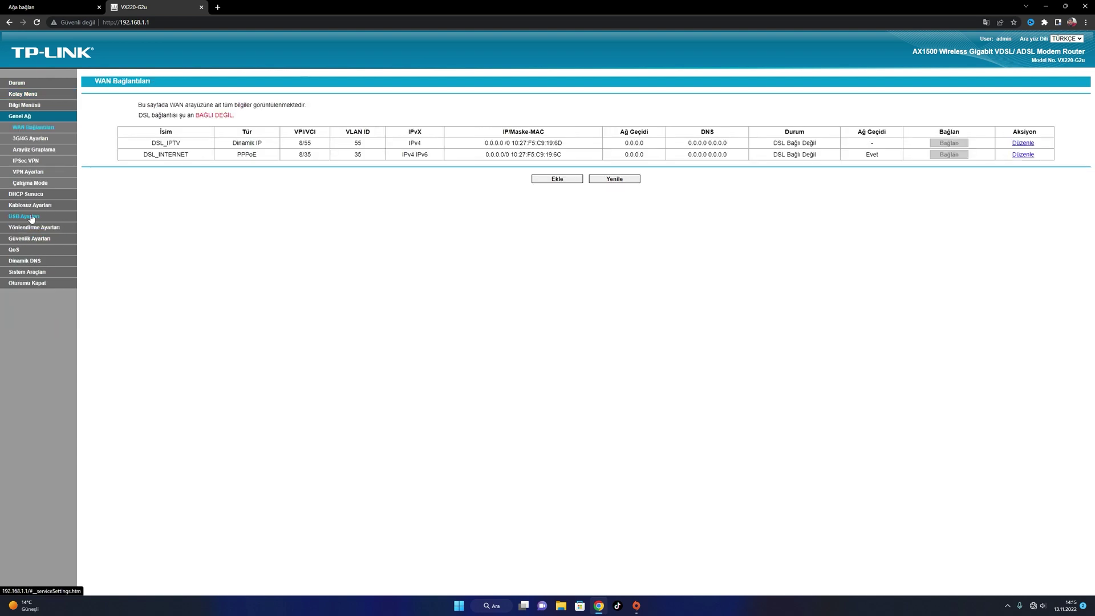
left_click(1023, 154)
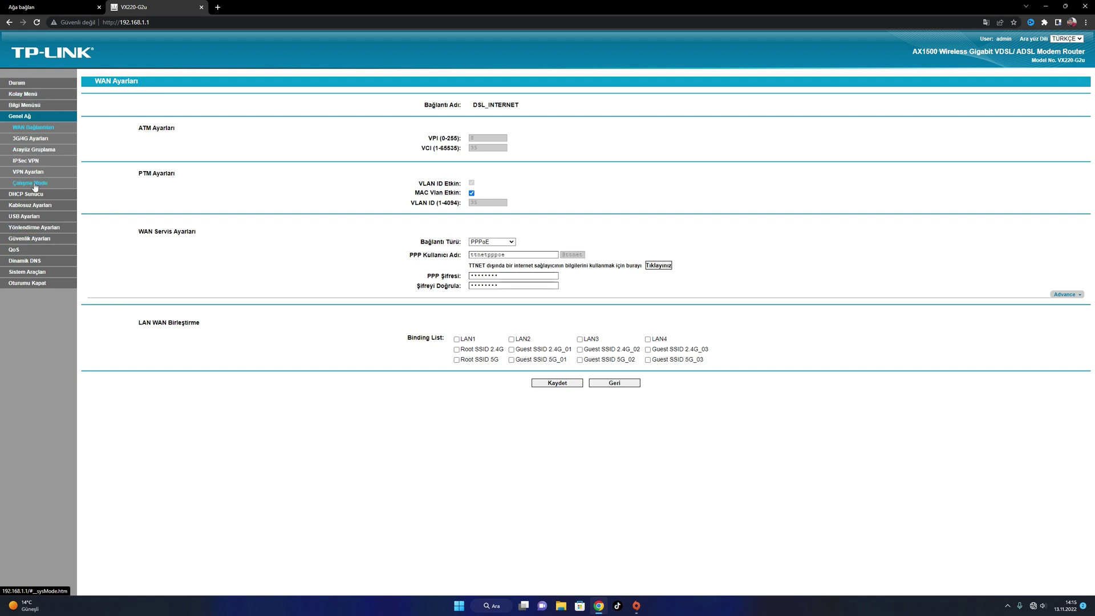
In Temel Ayarlar, toggle guest SSID1 and check the 5GHz tab before returning to 2.4GHz
left_click(34, 205)
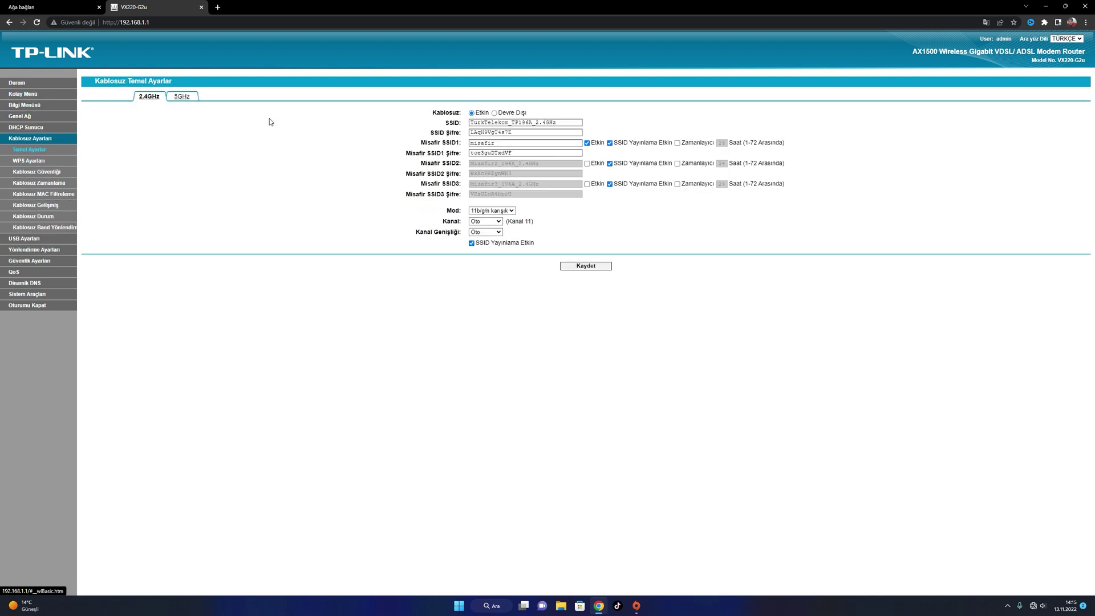
left_click(587, 143)
left_click_drag(525, 122, 497, 123)
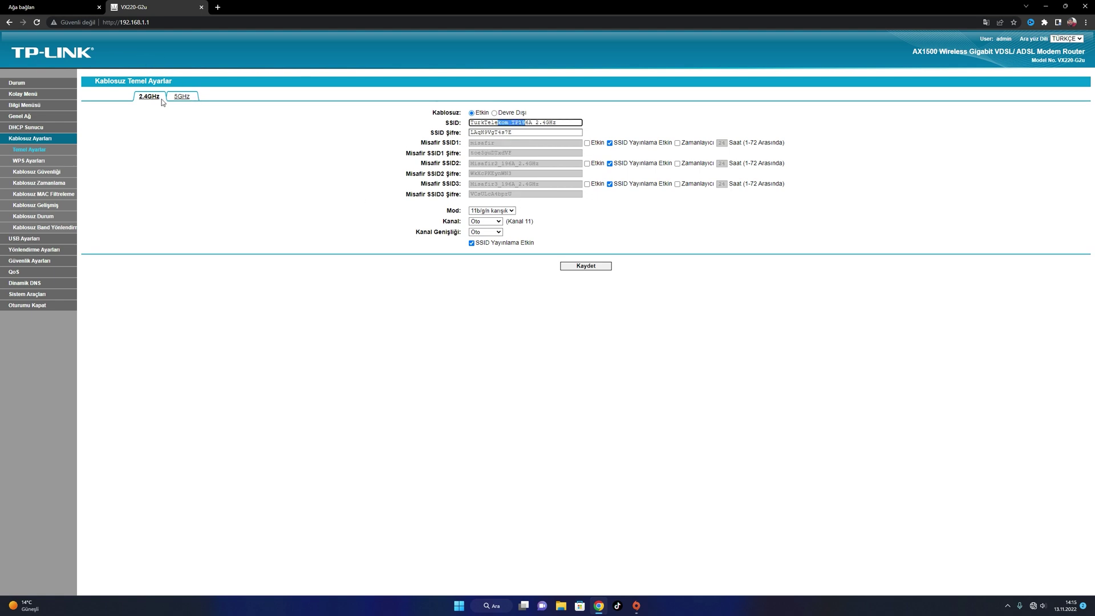
left_click(176, 97)
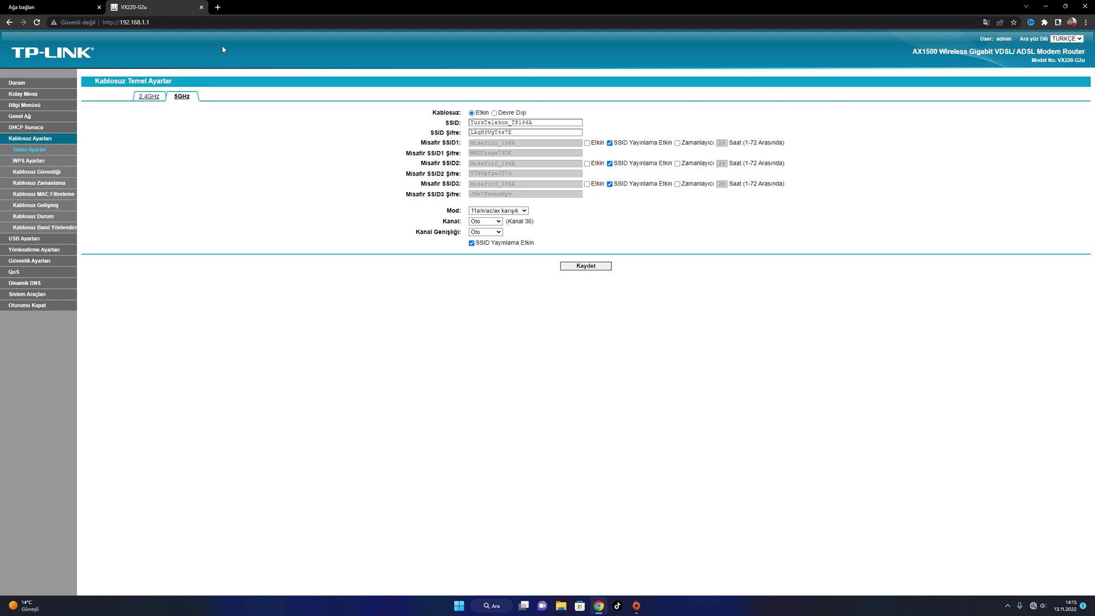
left_click(23, 140)
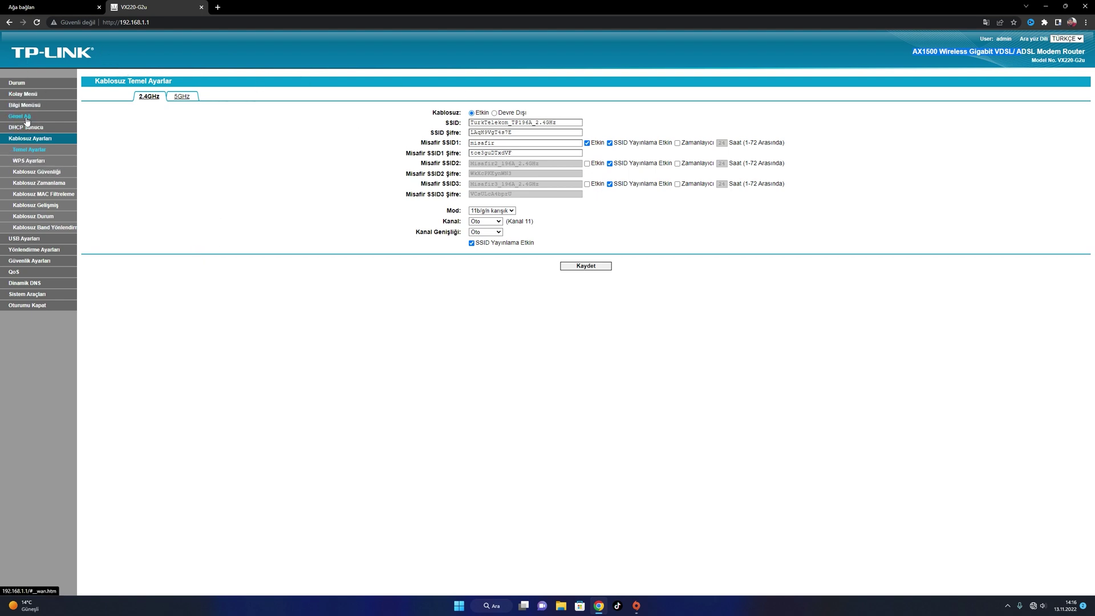
Edit DSL_INTERNET and change its Bağlantı Türü from PPPoE to Köprü
left_click(20, 117)
left_click(1023, 154)
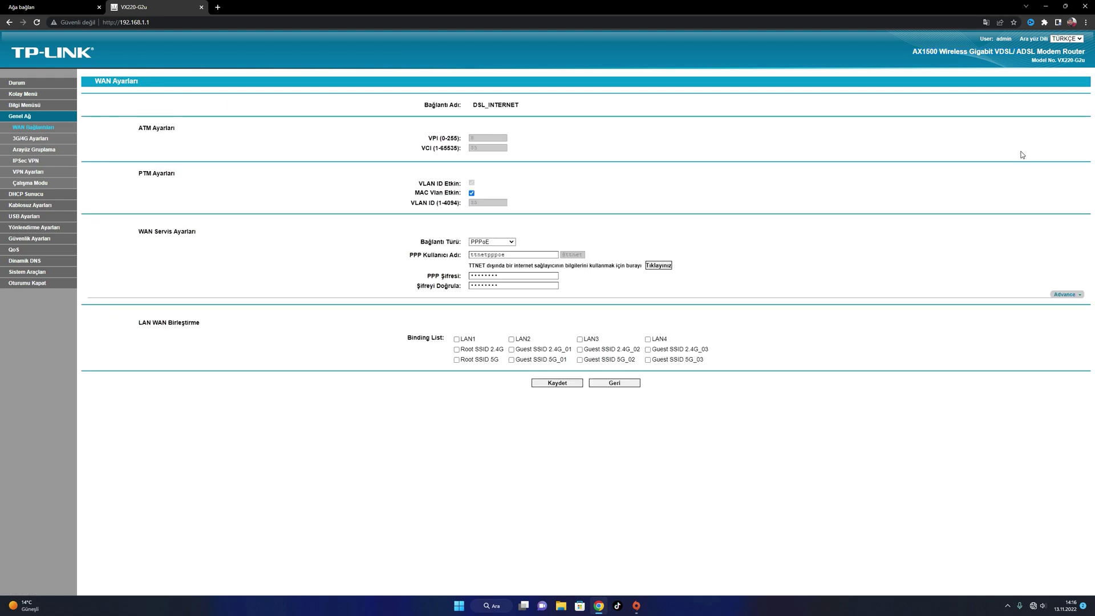
left_click(511, 242)
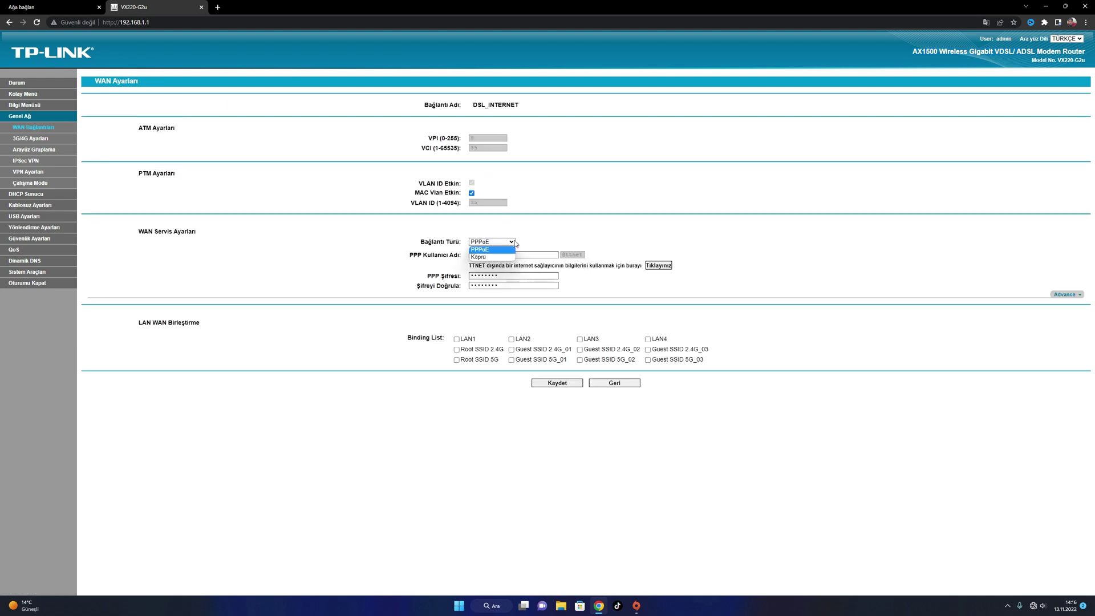
left_click(494, 256)
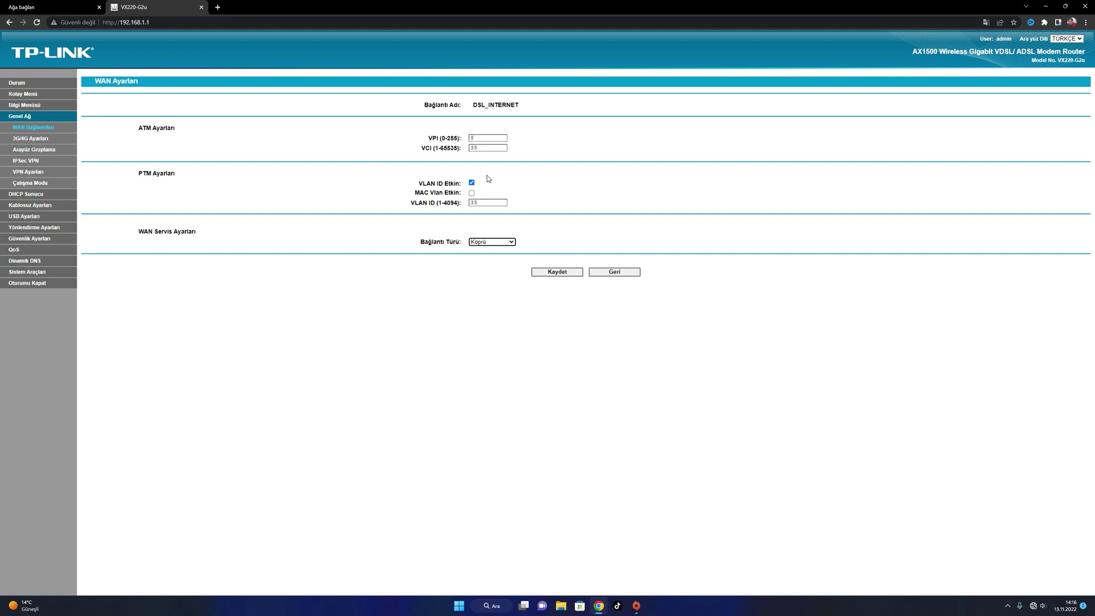
left_click(512, 242)
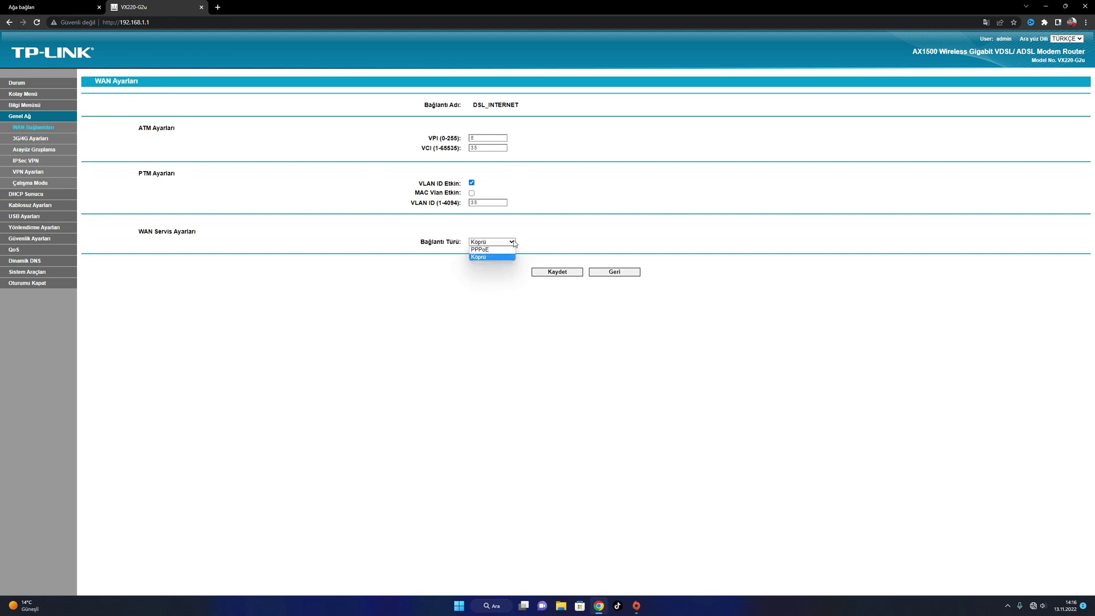
left_click(479, 249)
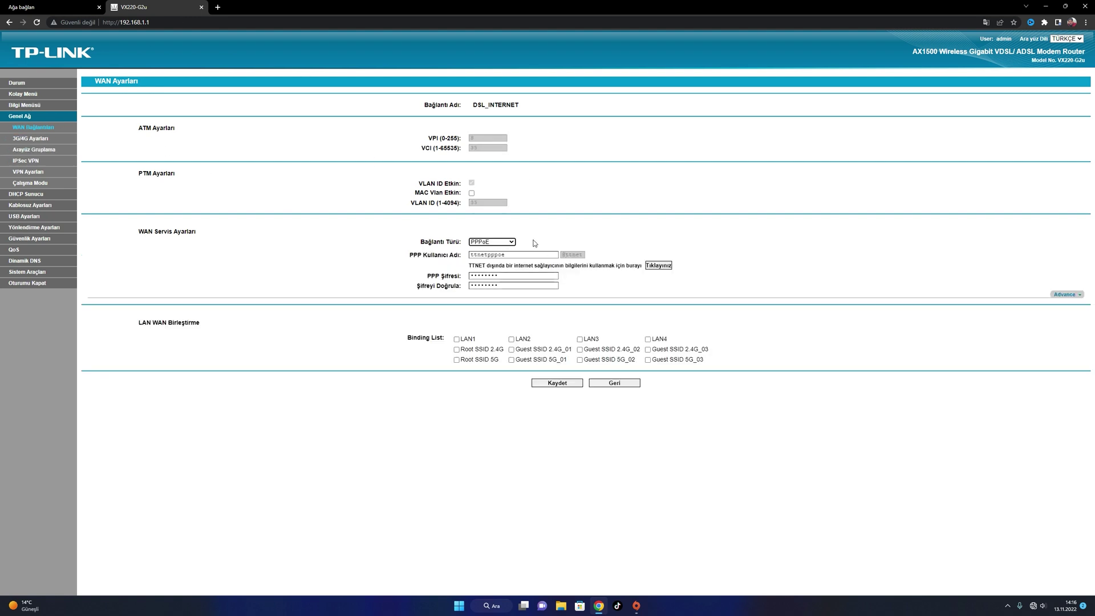
left_click(498, 243)
left_click(496, 256)
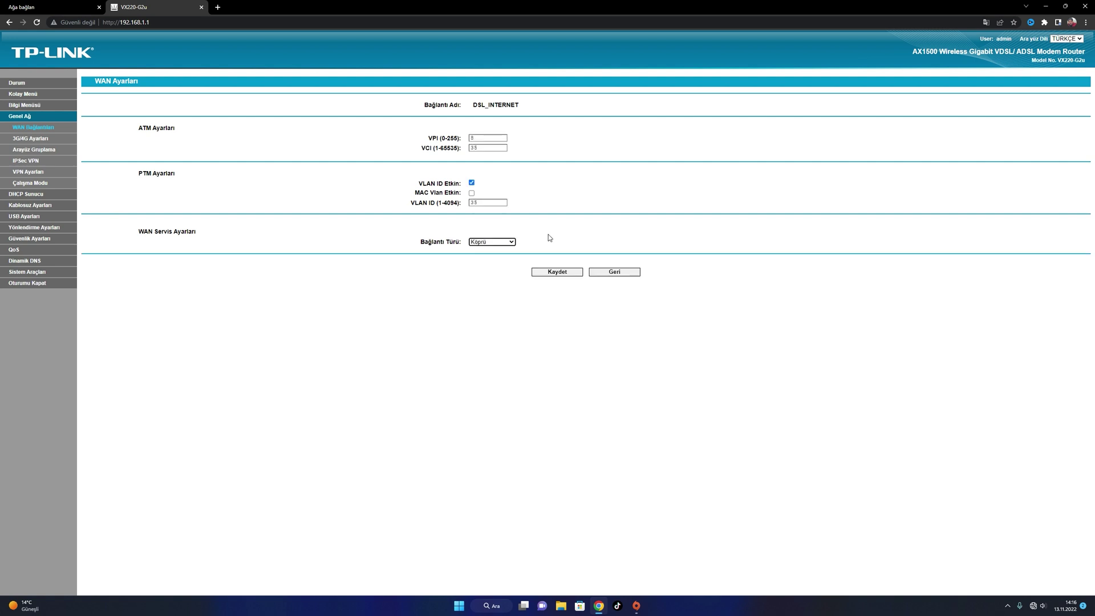